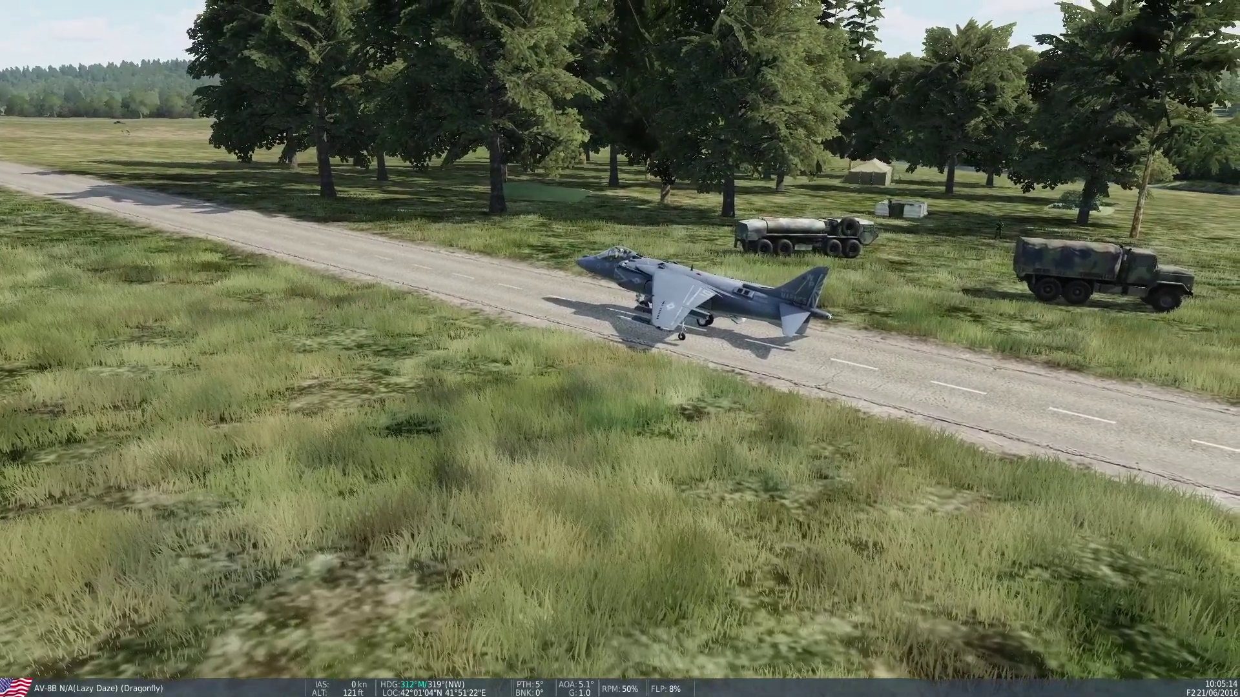
Inspect the area northwest of the FARP on the map and view the Chap air-defence unit in 3D.
{"action": "key", "text": "F10"}
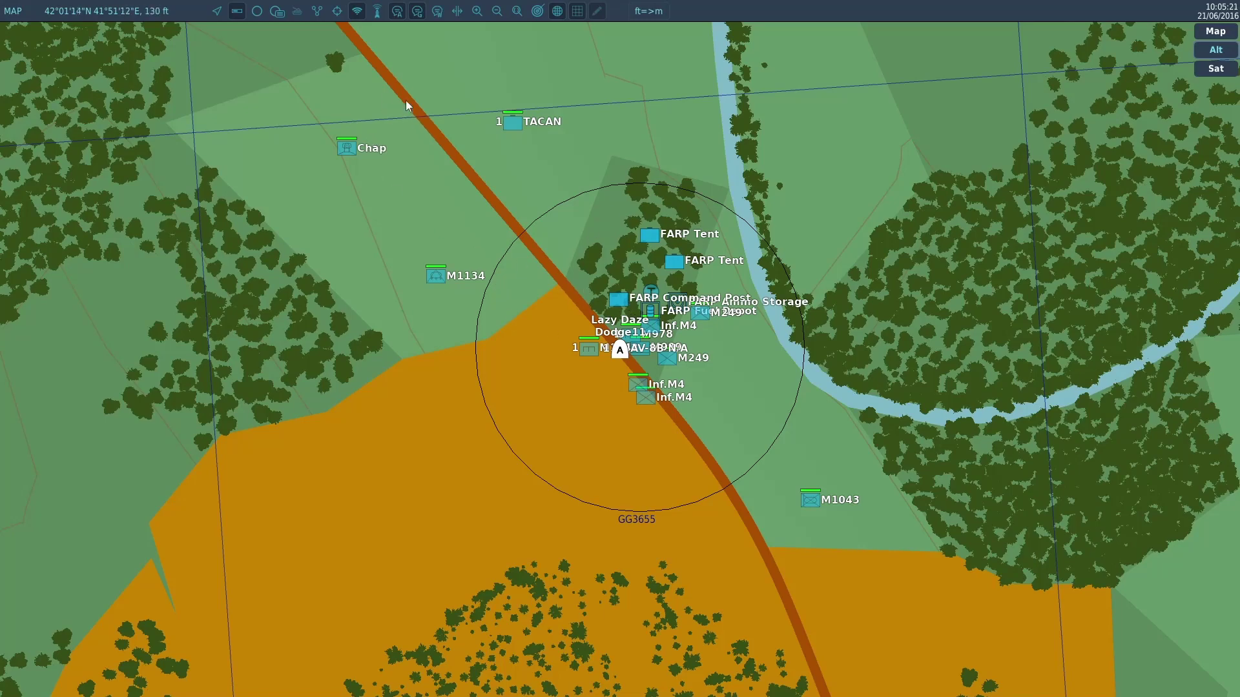
{"action": "right_click_drag", "start_coordinate": [400, 134], "coordinate": [568, 402]}
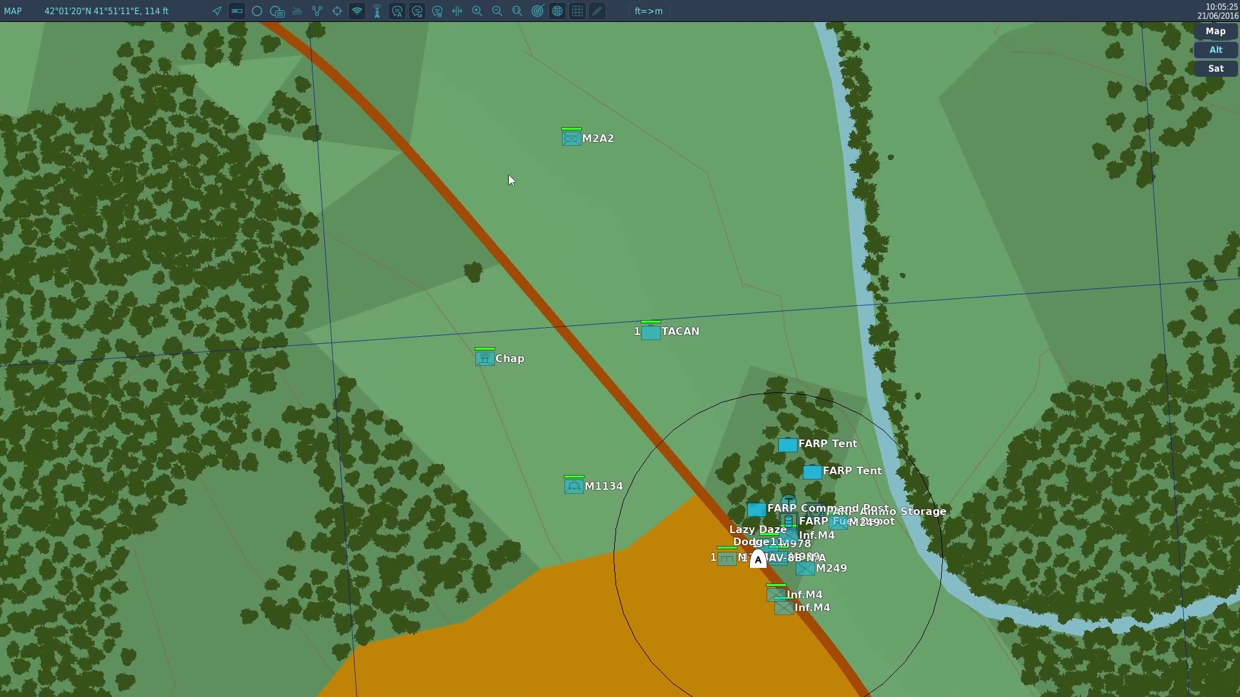
{"action": "scroll", "coordinate": [560, 220], "scroll_direction": "down", "scroll_amount": 1}
{"action": "right_click_drag", "start_coordinate": [610, 263], "coordinate": [662, 308]}
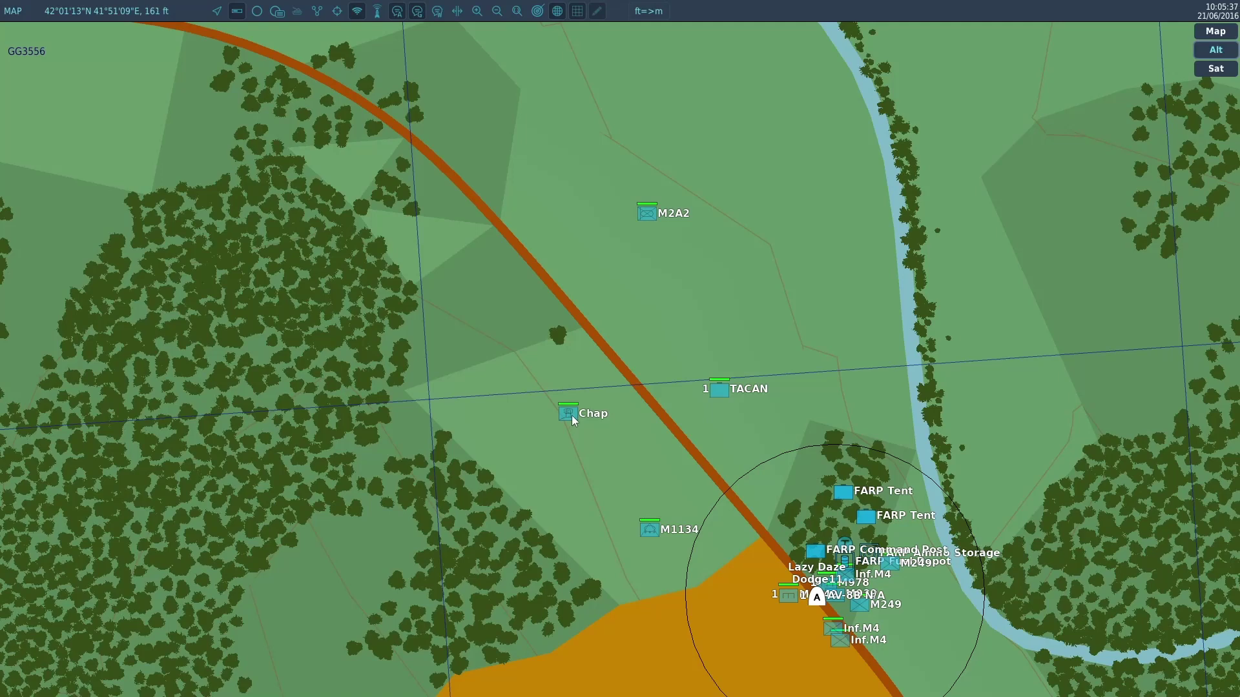
{"action": "left_click", "coordinate": [571, 417]}
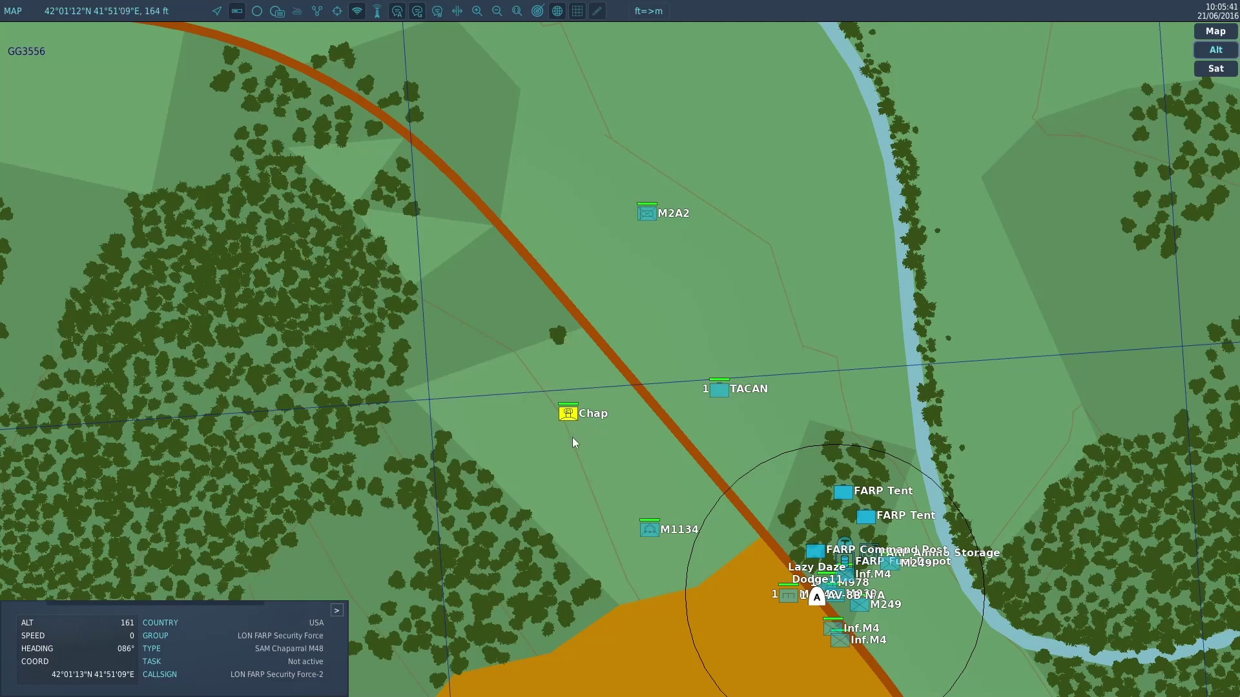
{"action": "key", "text": "F7"}
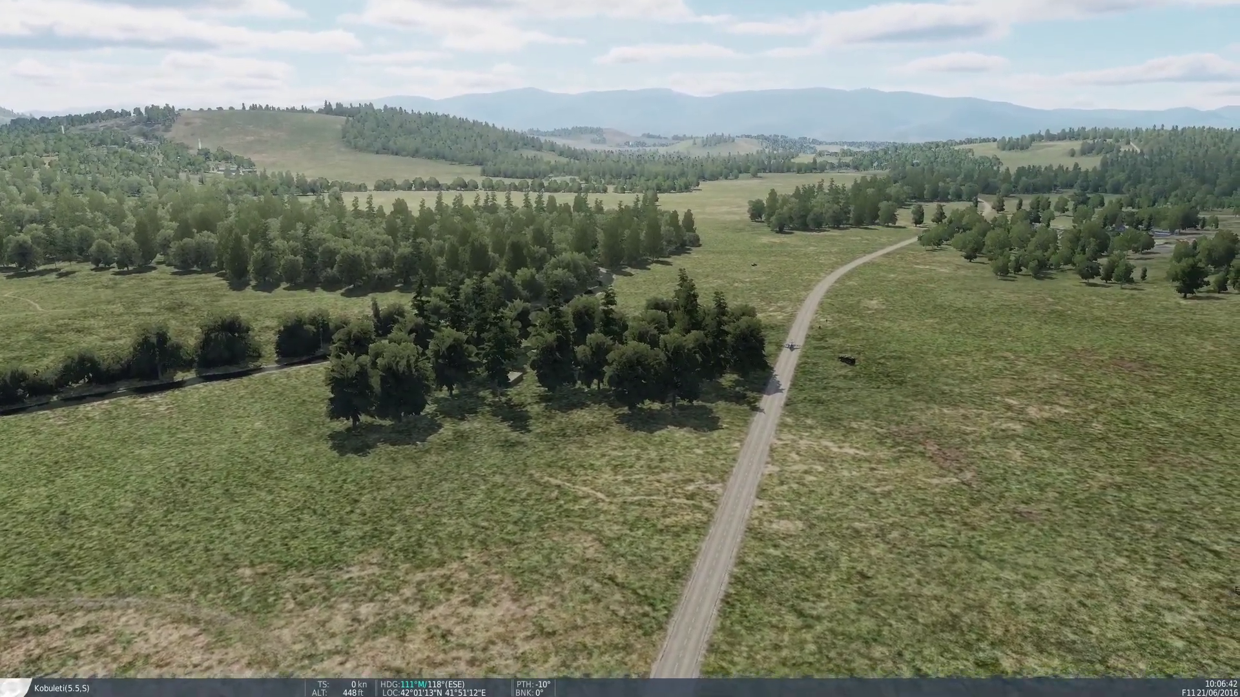
Quit the running mission and return to the mission editor from the debriefing.
{"action": "key", "text": "Escape"}
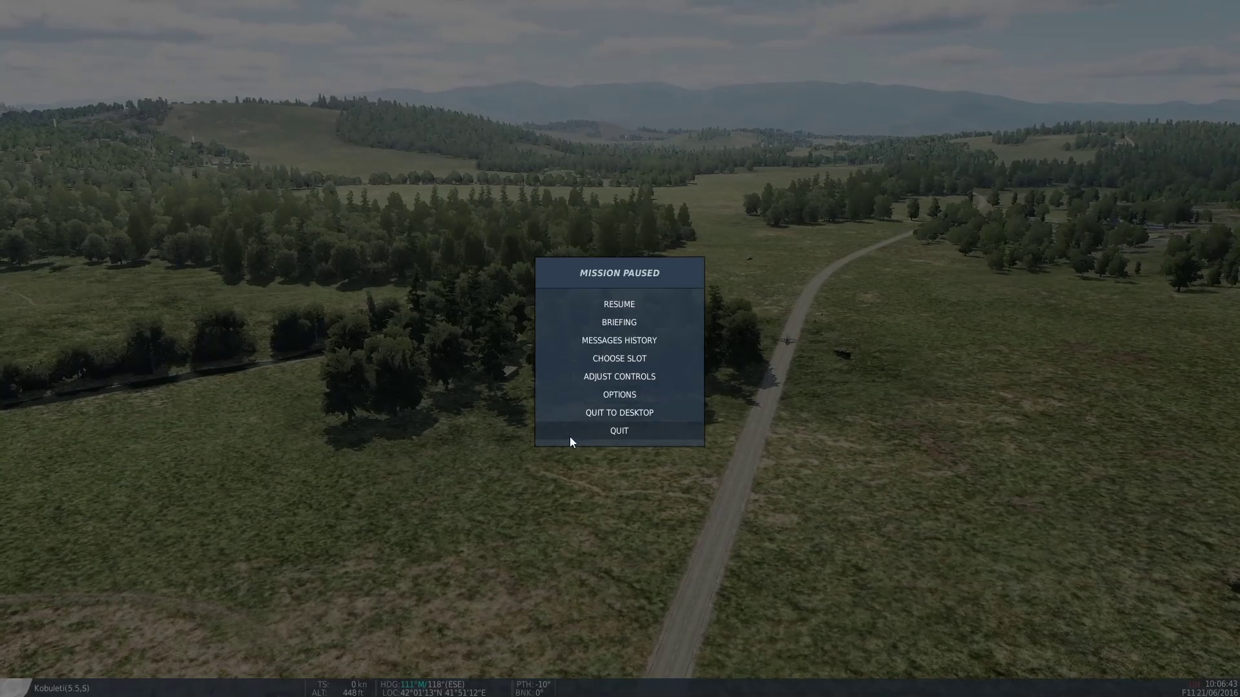
{"action": "left_click", "coordinate": [569, 437]}
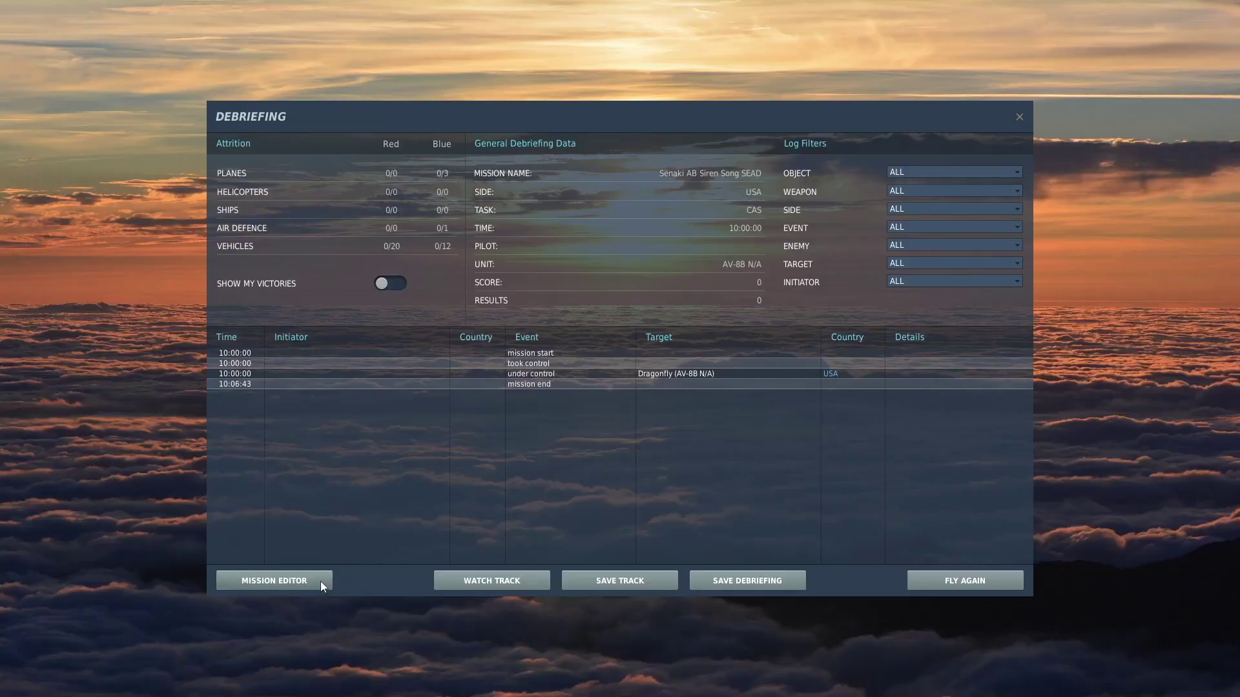
{"action": "left_click", "coordinate": [320, 581]}
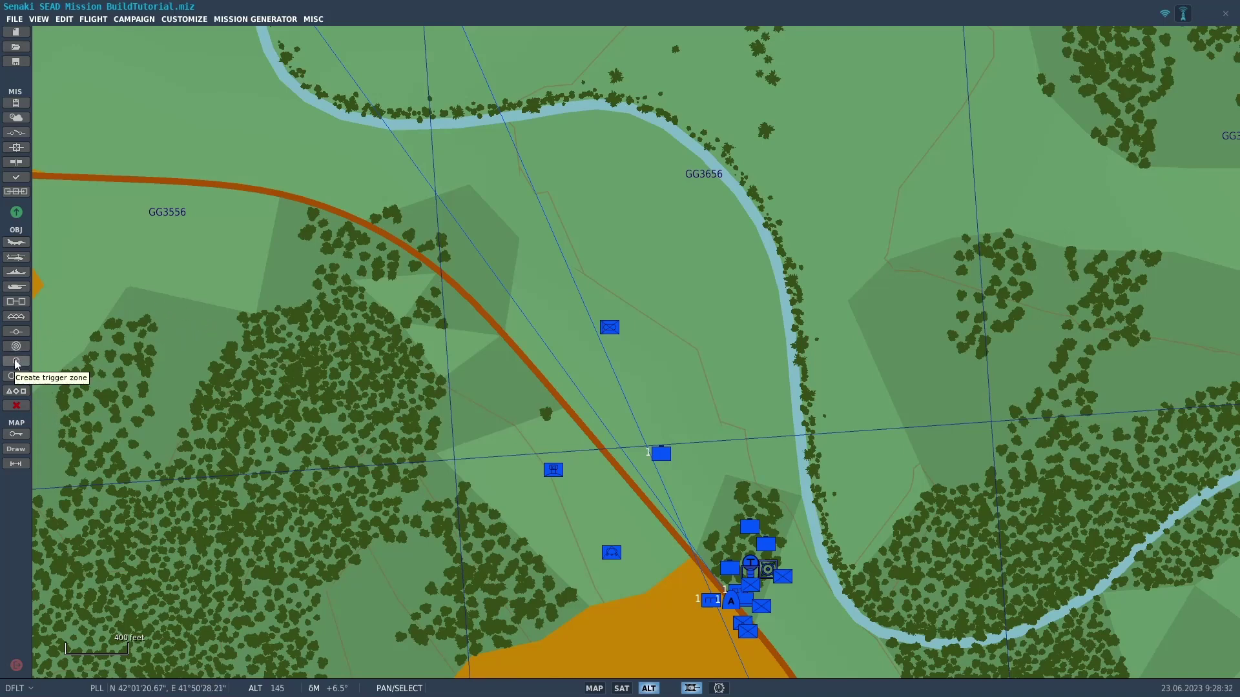
Create a circular trigger zone with a 984-foot radius near the road northwest of the FARP.
{"action": "left_click", "coordinate": [17, 363]}
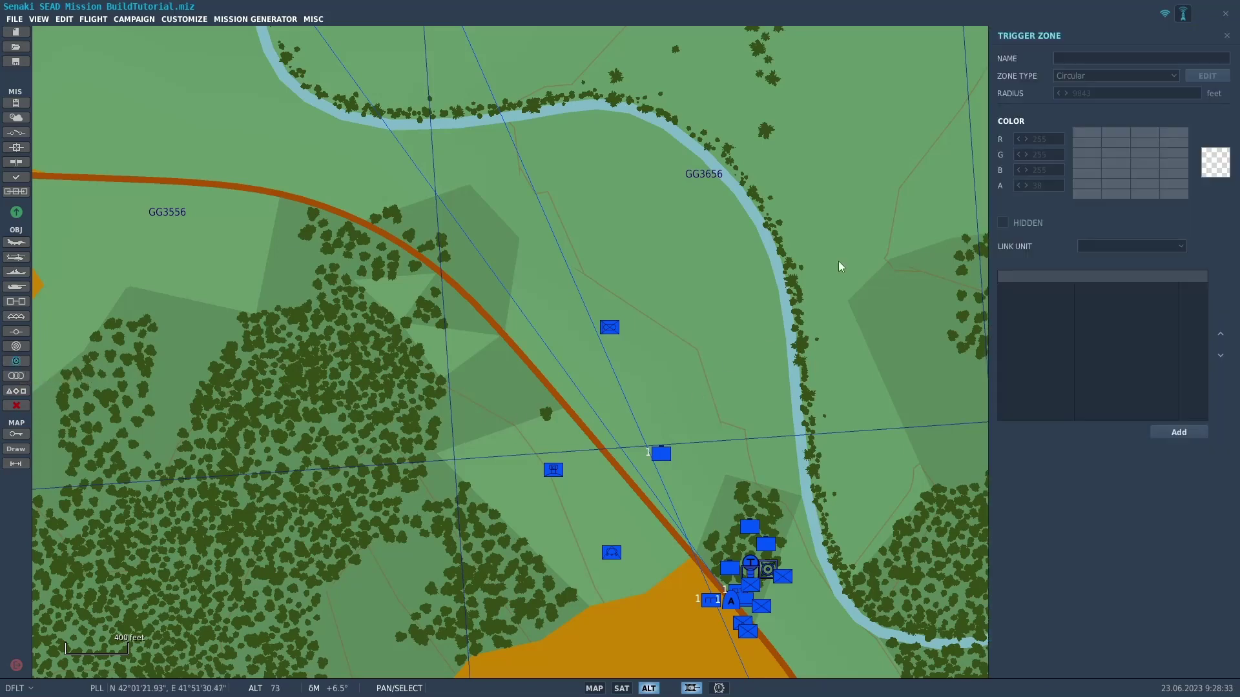
{"action": "left_click", "coordinate": [509, 328]}
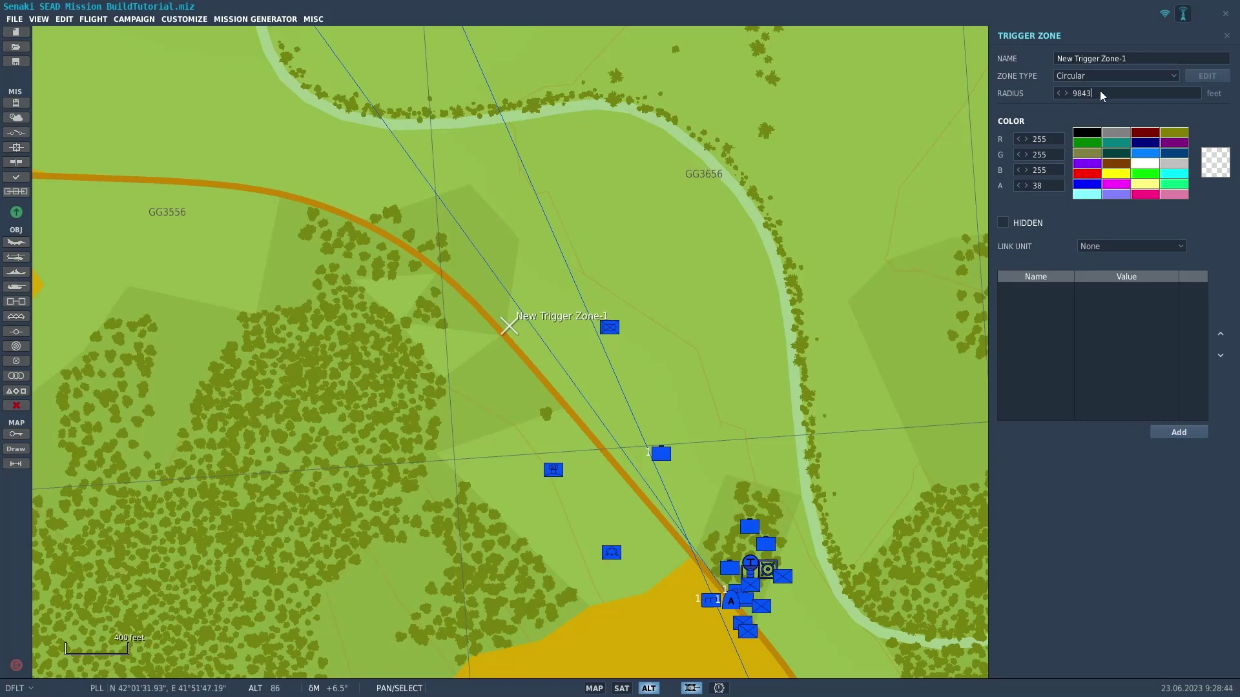
{"action": "key", "text": "BackSpace"}
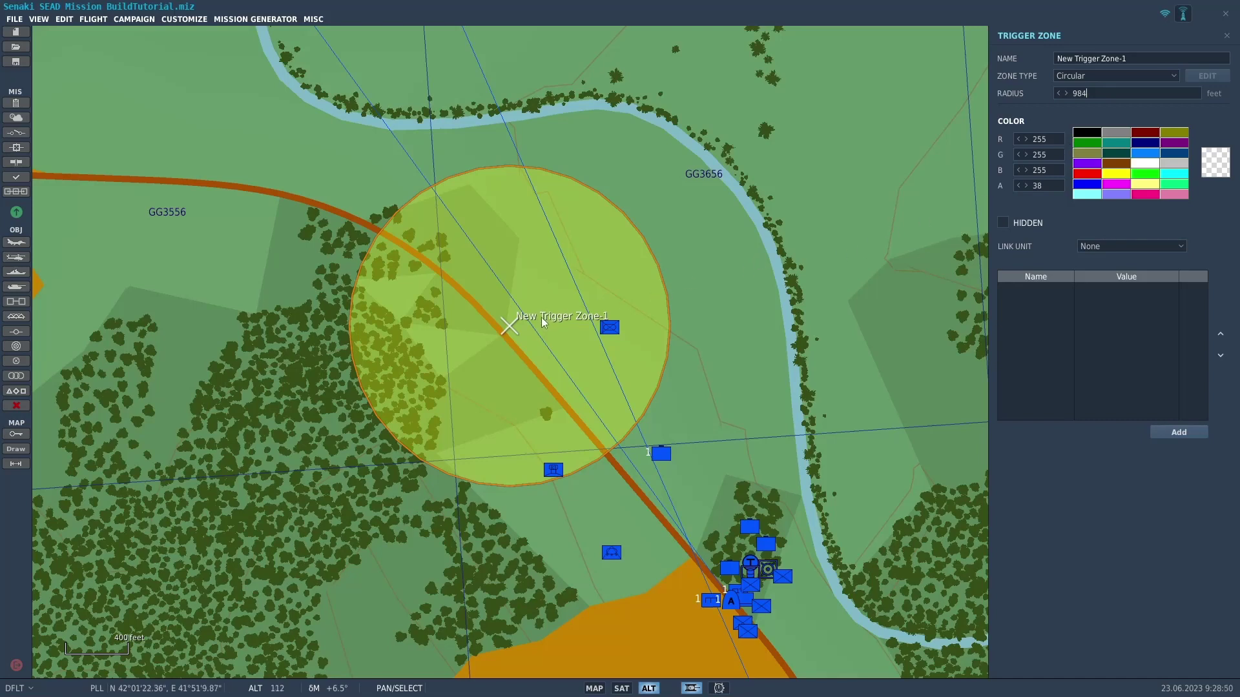
Rename the new trigger zone to "trees".
{"action": "left_click", "coordinate": [1128, 59]}
{"action": "key", "text": "BackSpace"}
{"action": "key", "text": "BackSpace"}
{"action": "key", "text": "BackSpace"}
{"action": "key", "text": "BackSpace"}
{"action": "key", "text": "BackSpace"}
{"action": "key", "text": "BackSpace"}
{"action": "key", "text": "BackSpace"}
{"action": "key", "text": "BackSpace"}
{"action": "key", "text": "BackSpace"}
{"action": "key", "text": "BackSpace"}
{"action": "key", "text": "BackSpace"}
{"action": "key", "text": "BackSpace"}
{"action": "key", "text": "BackSpace"}
{"action": "key", "text": "BackSpace"}
{"action": "key", "text": "BackSpace"}
{"action": "key", "text": "BackSpace"}
{"action": "key", "text": "BackSpace"}
{"action": "key", "text": "BackSpace"}
{"action": "type", "text": "trees"}
Colour the trees zone dark green (0, 128, 0) and shift it northeast, keeping the trees by the road bend at its edge.
{"action": "left_click", "coordinate": [1093, 143]}
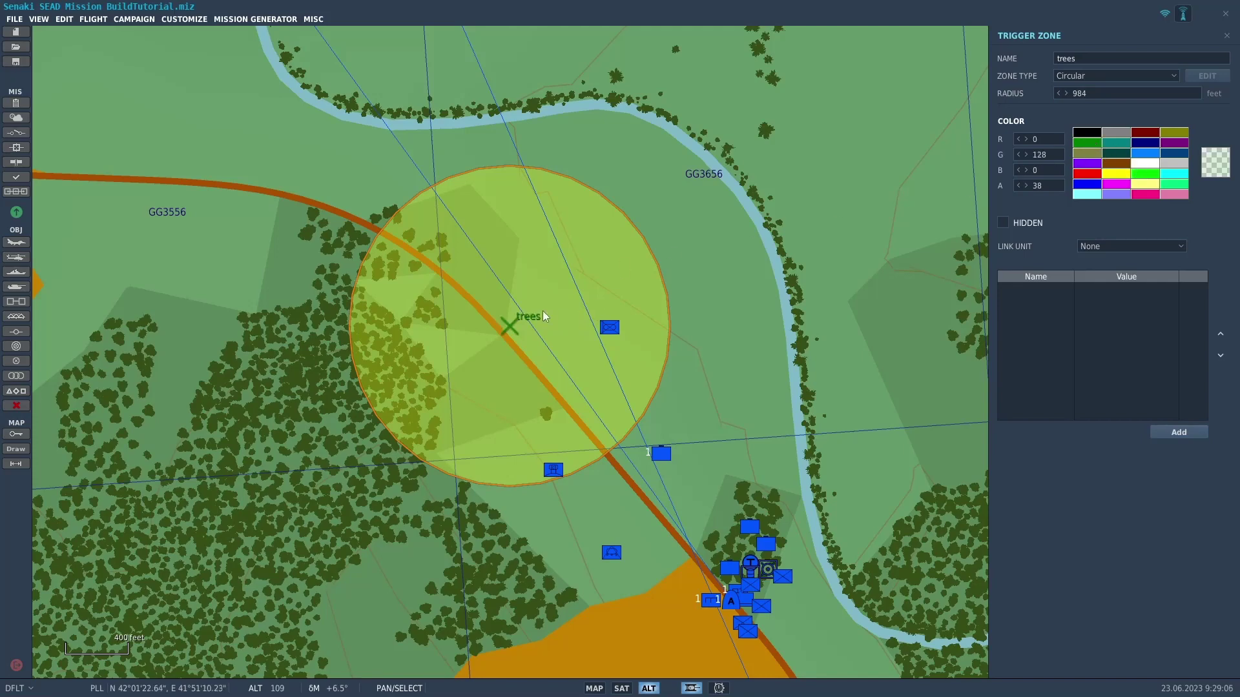
{"action": "left_click_drag", "start_coordinate": [510, 326], "coordinate": [568, 274]}
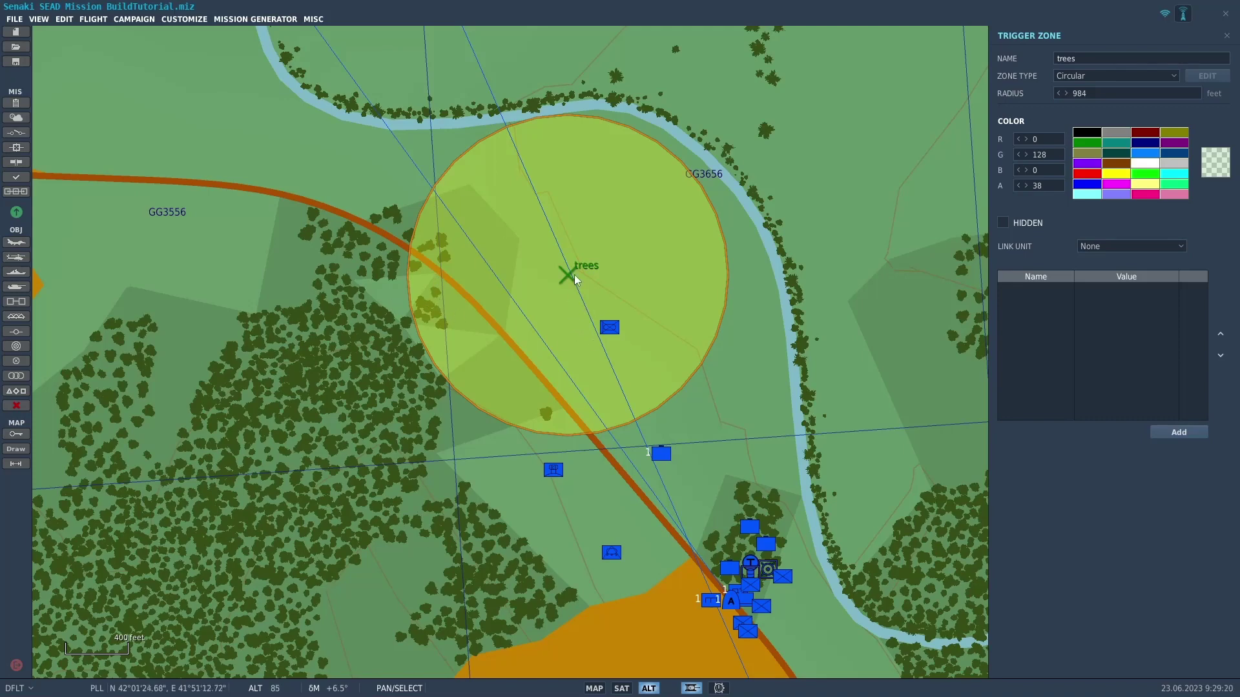
{"action": "left_click_drag", "start_coordinate": [568, 273], "coordinate": [576, 276]}
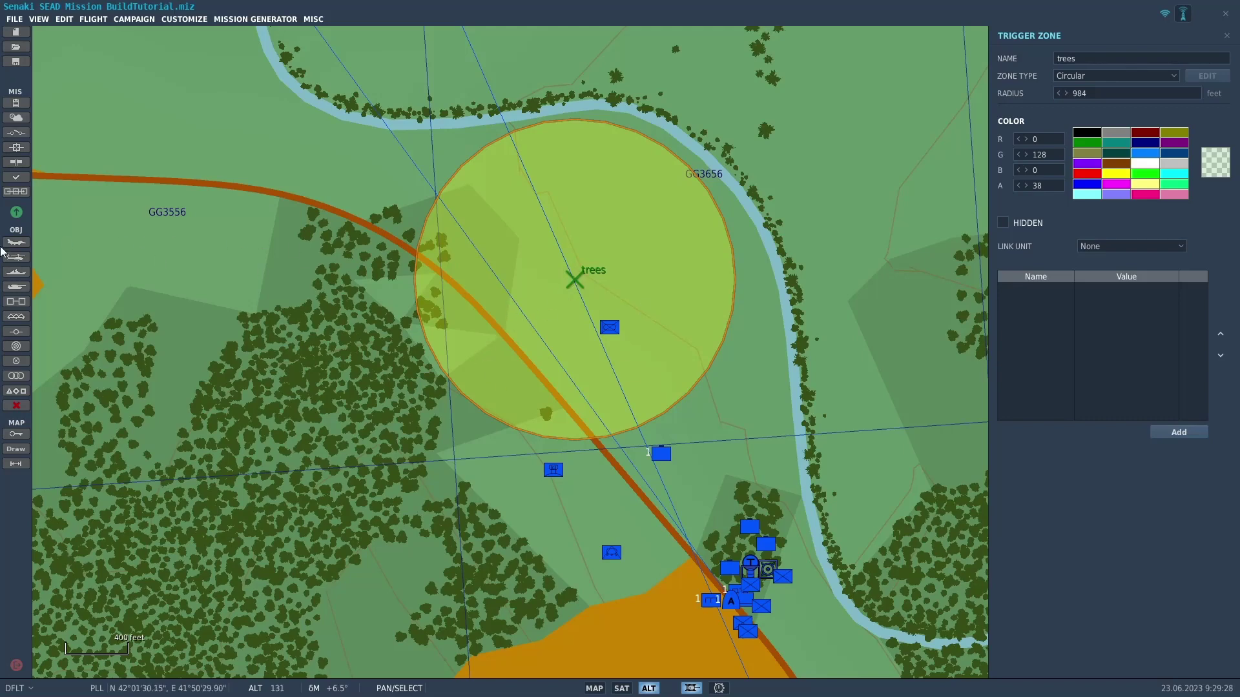
Add a new trigger named "remove trees" with the type 4 MISSION START.
{"action": "left_click", "coordinate": [21, 135]}
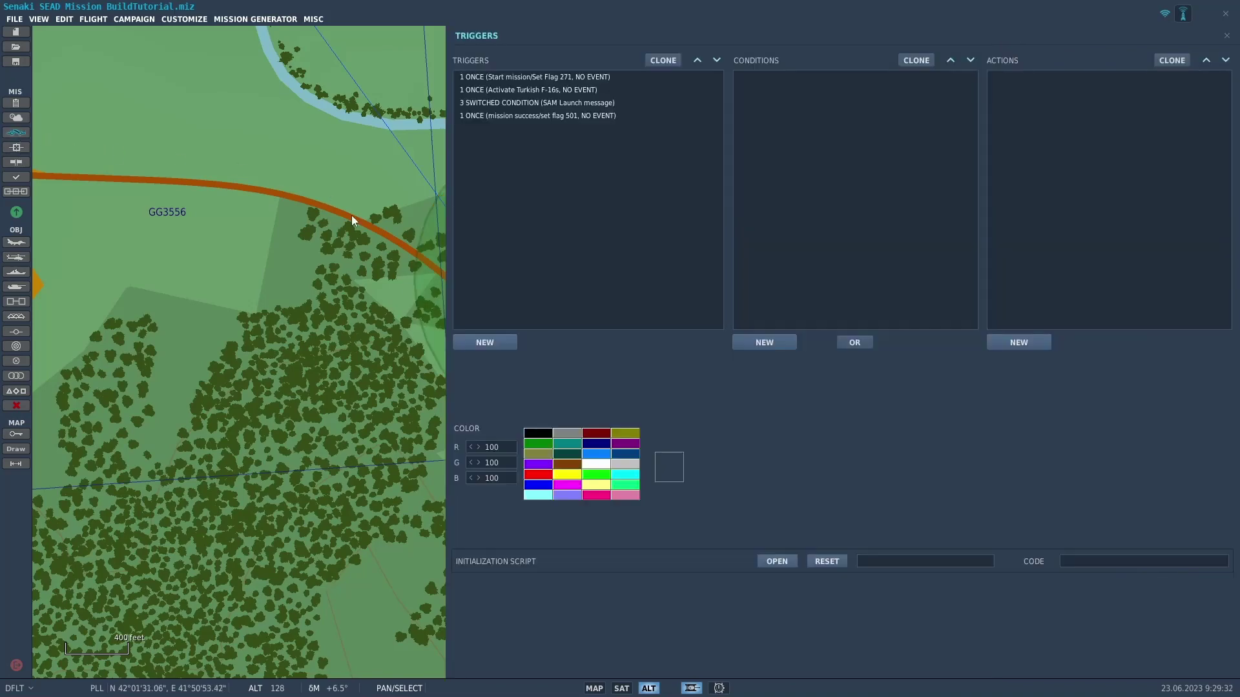
{"action": "left_click", "coordinate": [497, 339]}
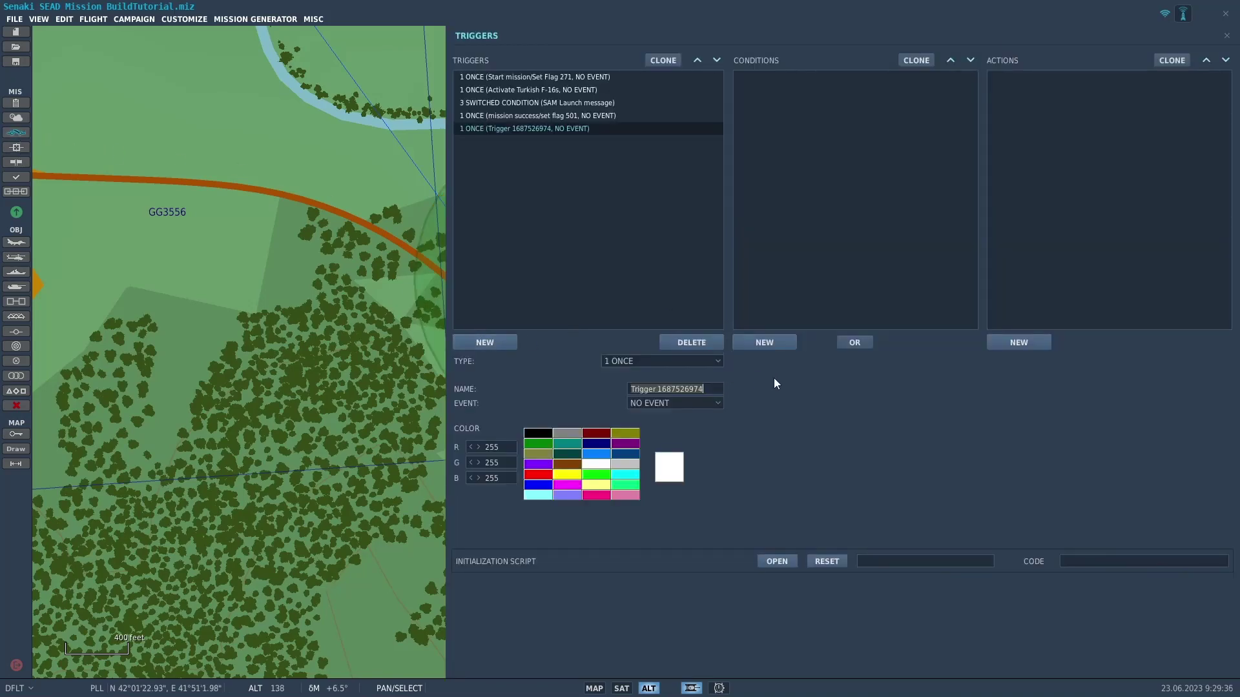
{"action": "key", "text": "ctrl+a"}
{"action": "type", "text": "re"}
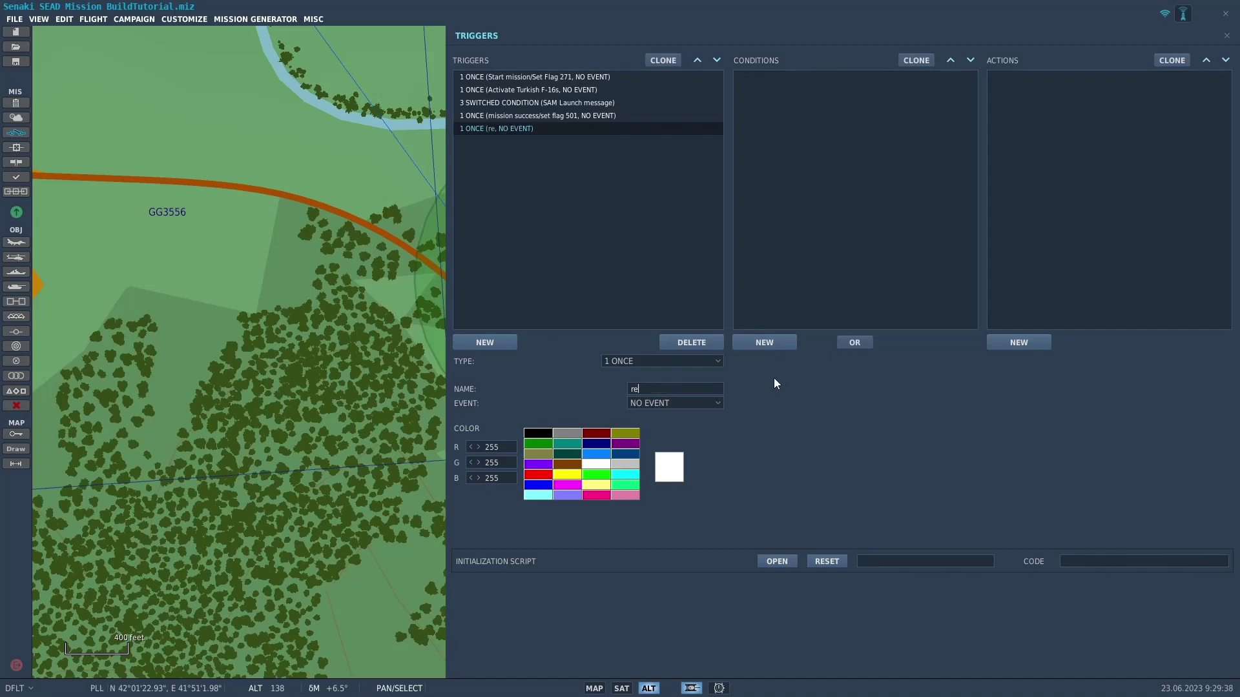
{"action": "type", "text": "move trees"}
{"action": "left_click", "coordinate": [718, 362]}
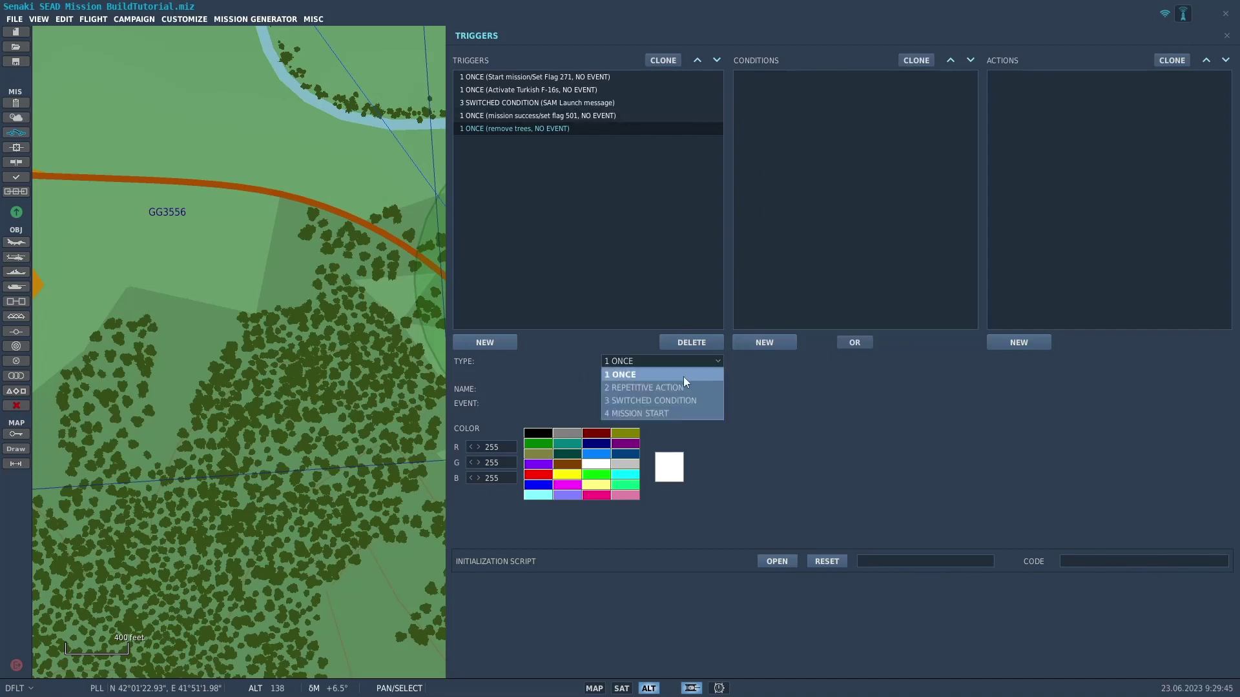
{"action": "left_click", "coordinate": [665, 414]}
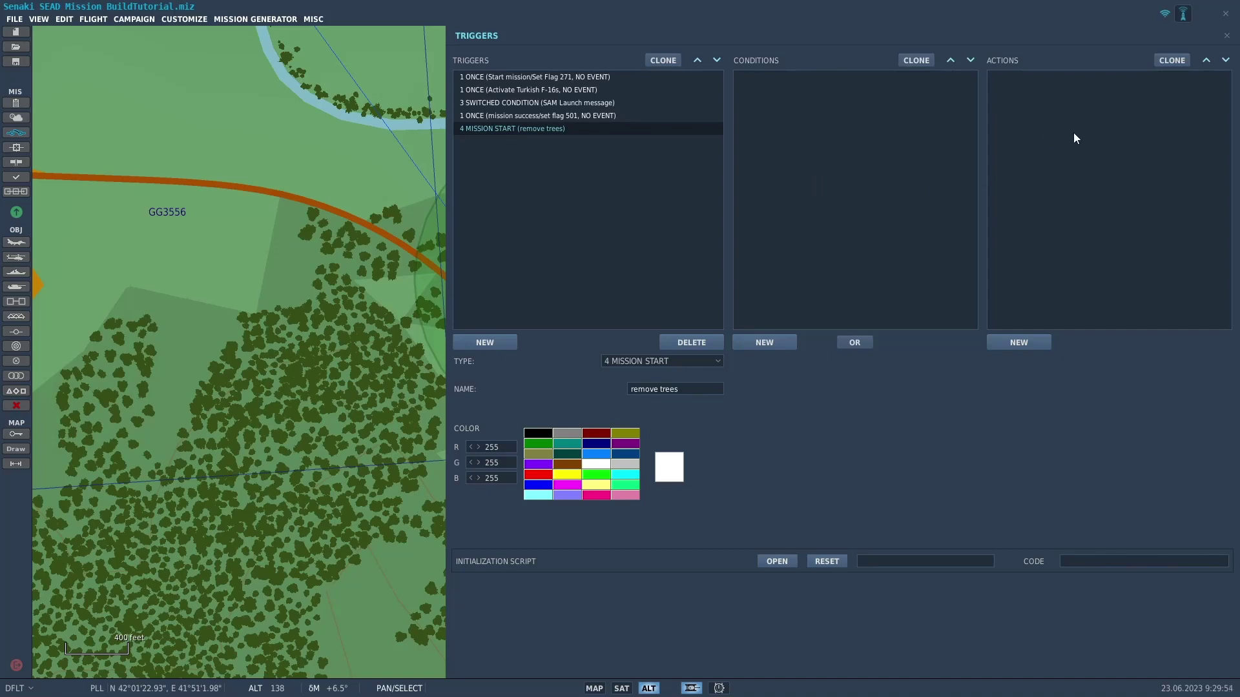
Move the remove trees trigger up to first place in the trigger list.
{"action": "left_click", "coordinate": [699, 58]}
{"action": "left_click", "coordinate": [698, 59]}
{"action": "left_click", "coordinate": [698, 58]}
{"action": "left_click", "coordinate": [699, 59]}
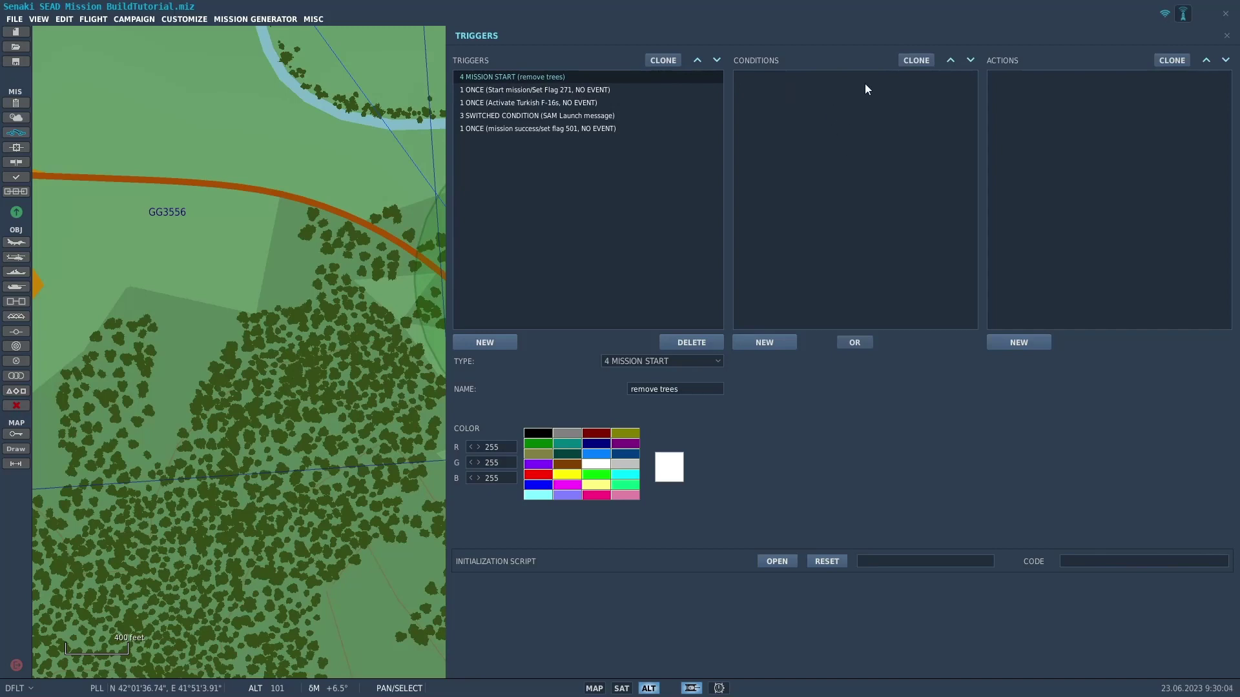
Add a SCENERY REMOVE OBJECTS ZONE action to the remove trees trigger.
{"action": "left_click", "coordinate": [1033, 343]}
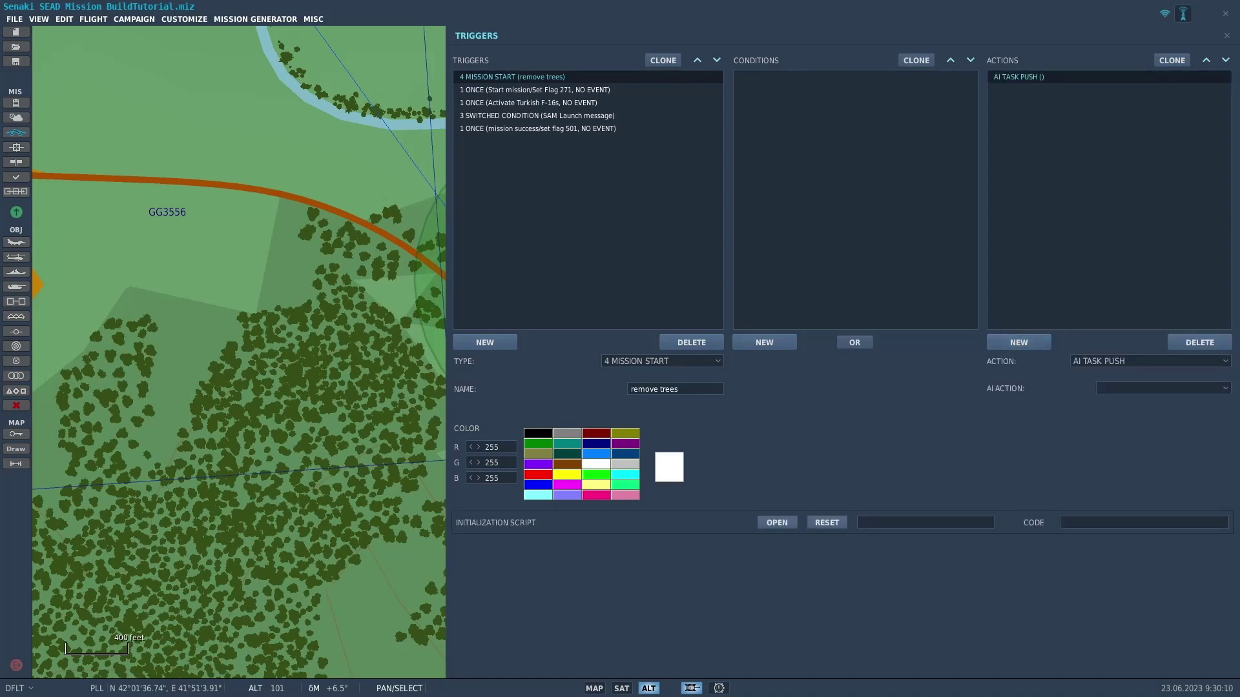
{"action": "left_click", "coordinate": [1214, 360]}
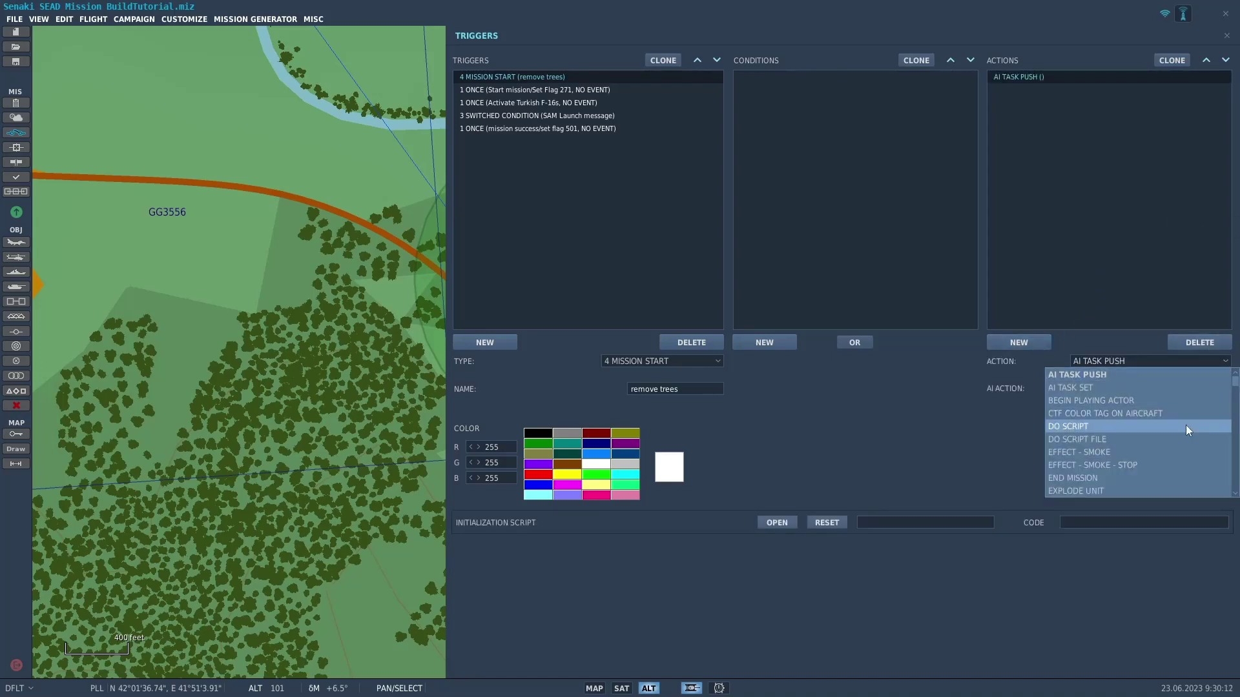
{"action": "scroll", "coordinate": [1183, 423], "scroll_direction": "down", "scroll_amount": 10}
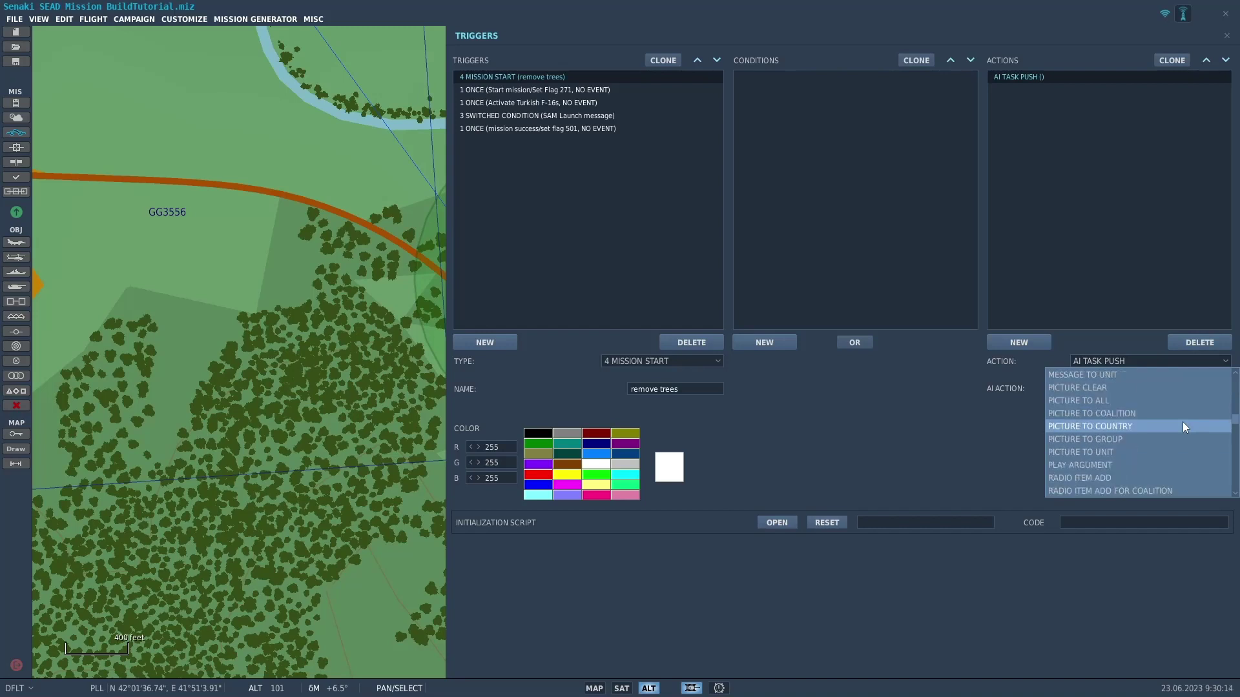
{"action": "scroll", "coordinate": [1183, 421], "scroll_direction": "down", "scroll_amount": 5}
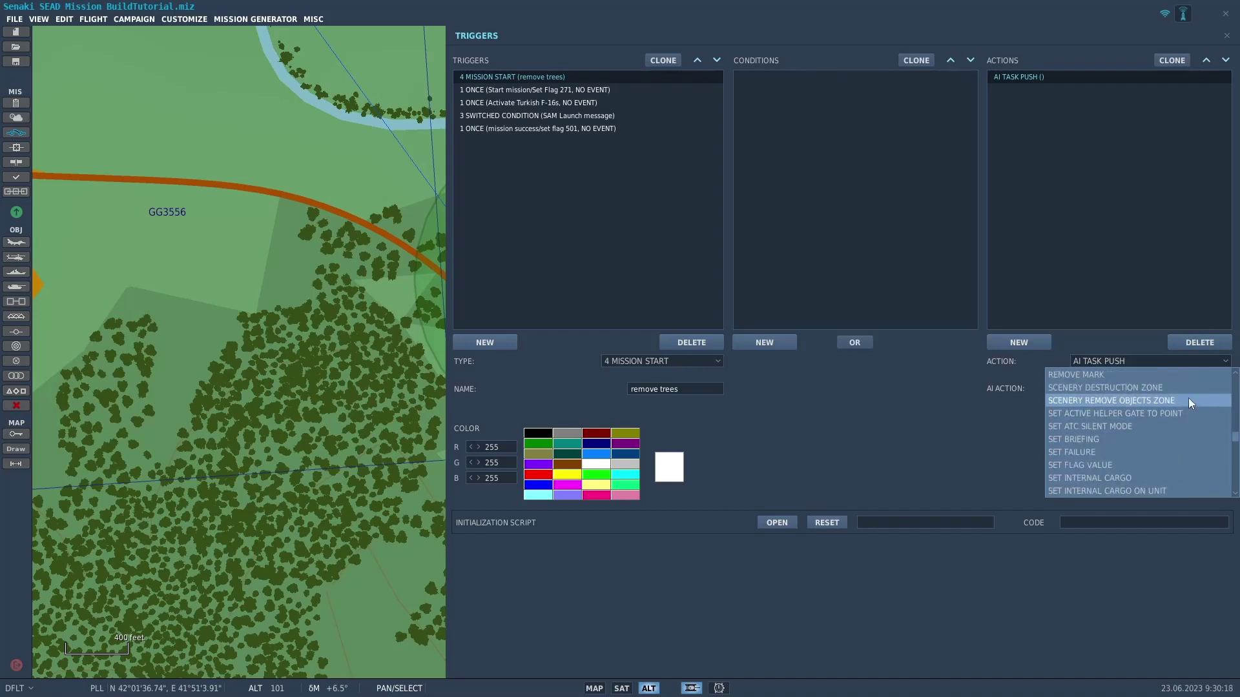
{"action": "left_click", "coordinate": [1188, 400]}
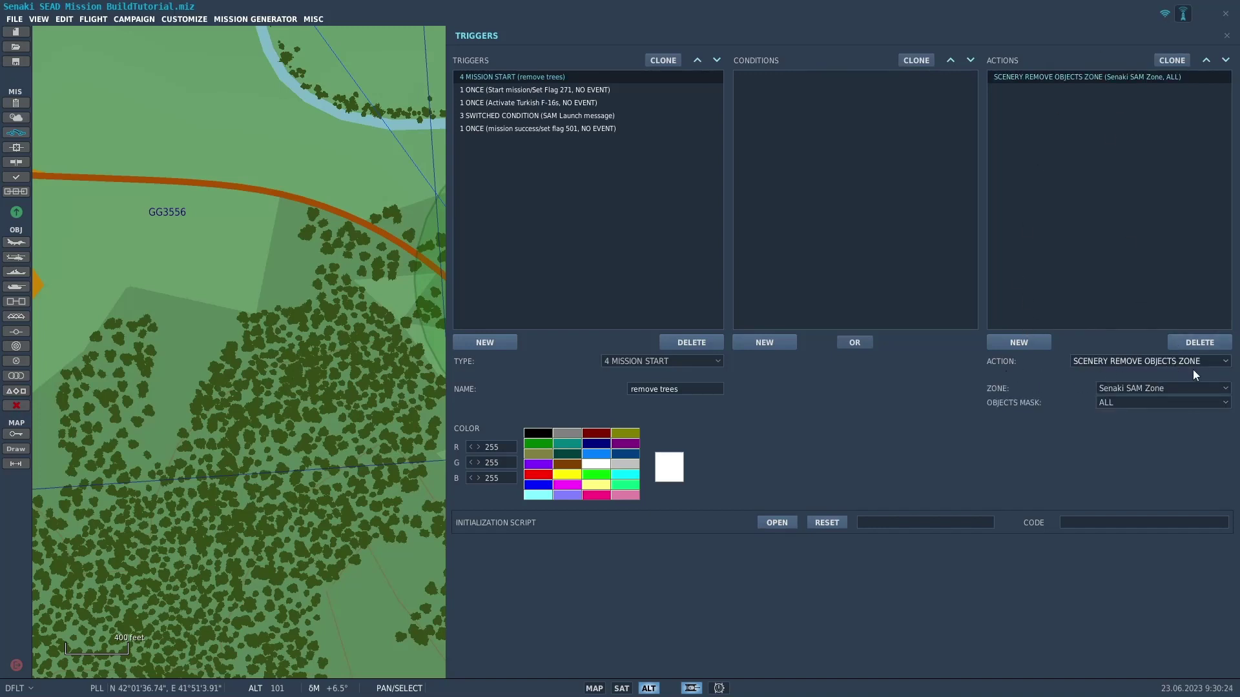
Set the action's zone to trees and its objects mask to TREES ONLY.
{"action": "left_click", "coordinate": [1226, 390]}
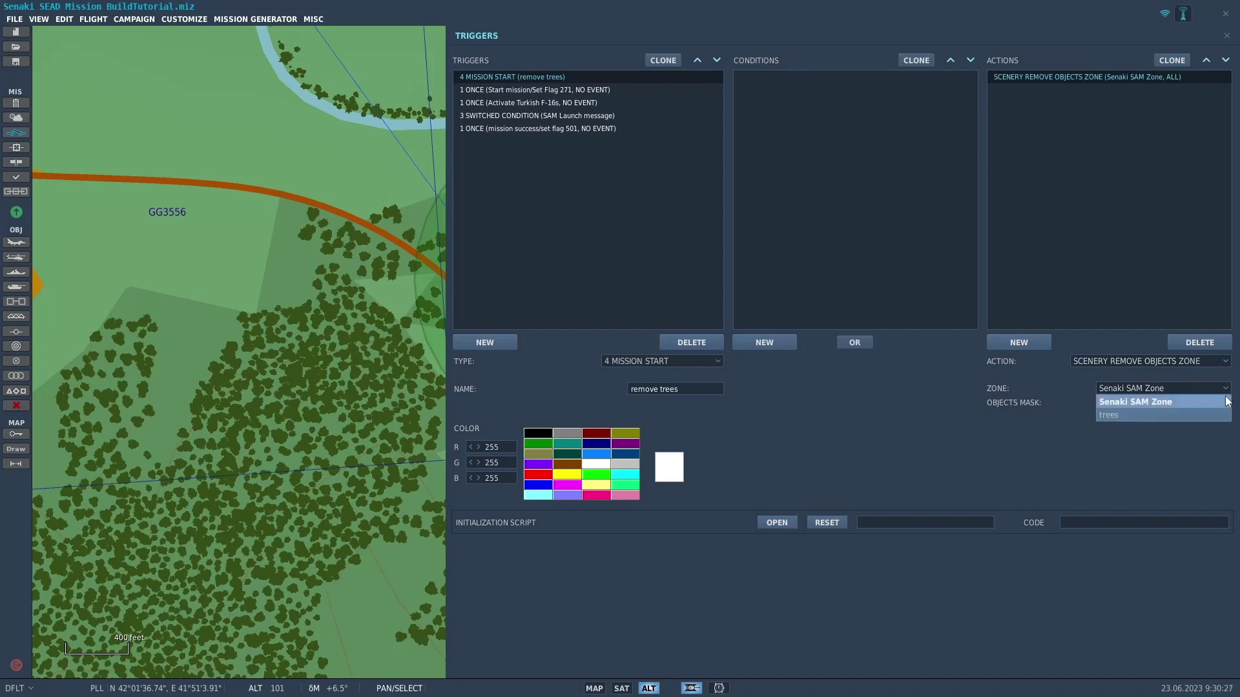
{"action": "left_click", "coordinate": [1174, 415]}
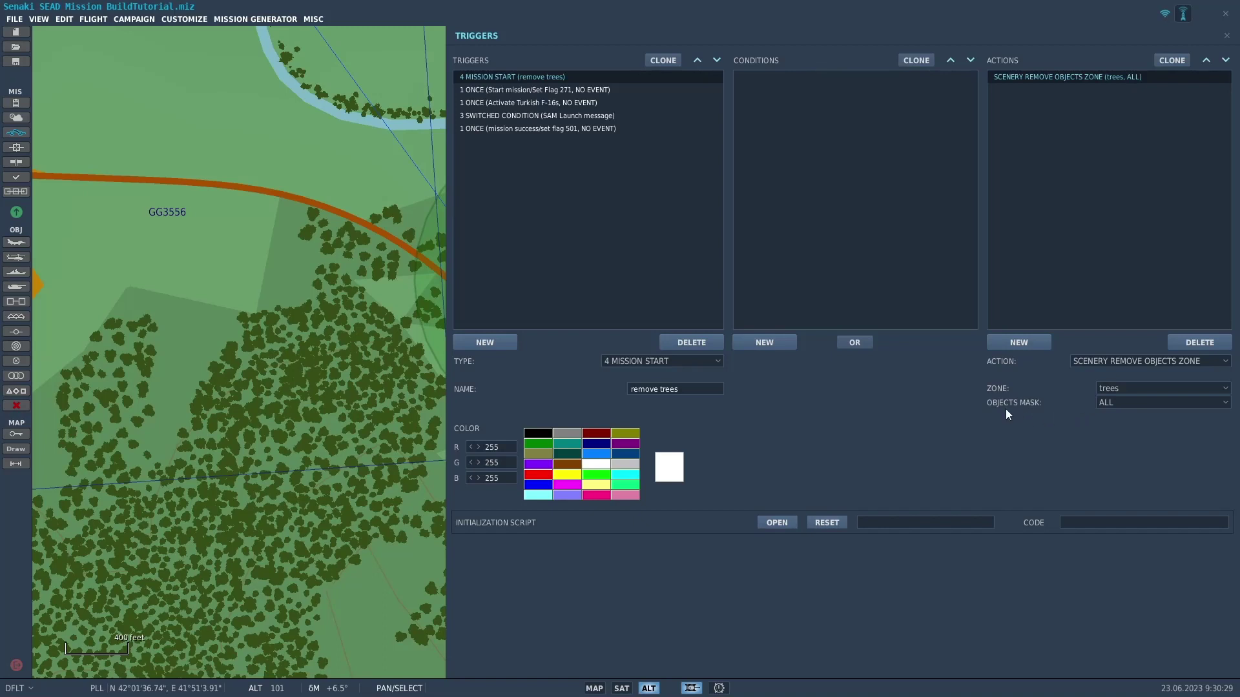
{"action": "left_click", "coordinate": [1225, 403]}
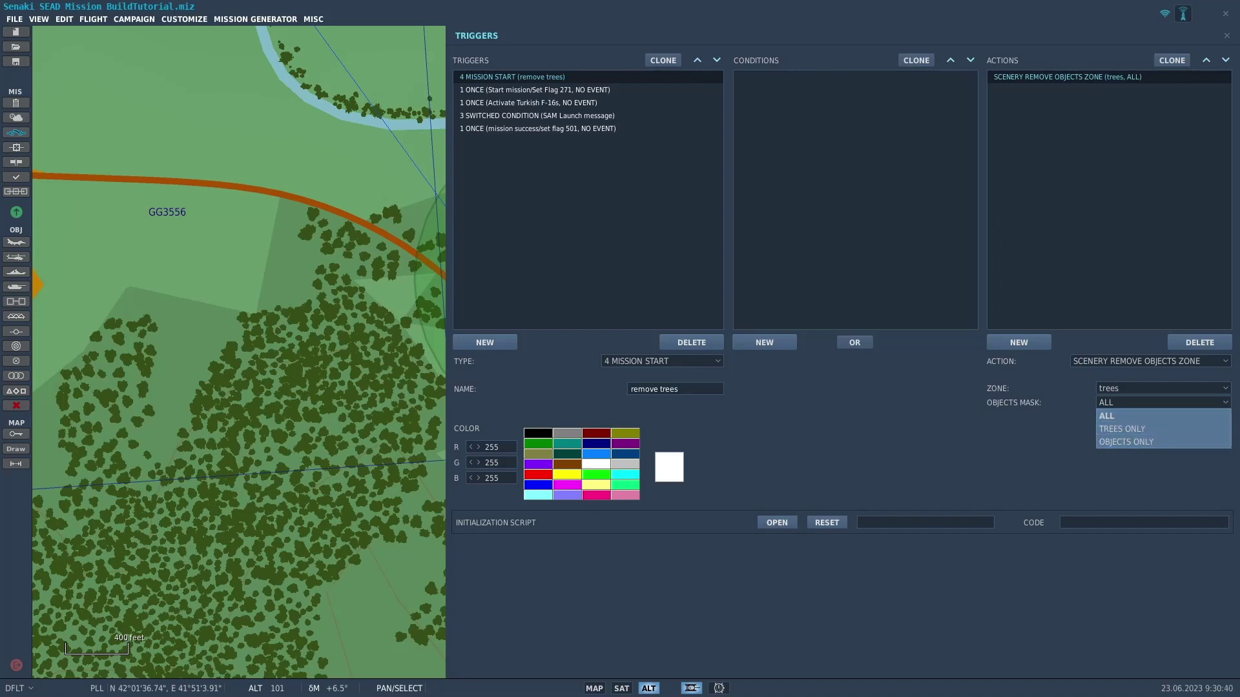
{"action": "left_click", "coordinate": [1145, 427]}
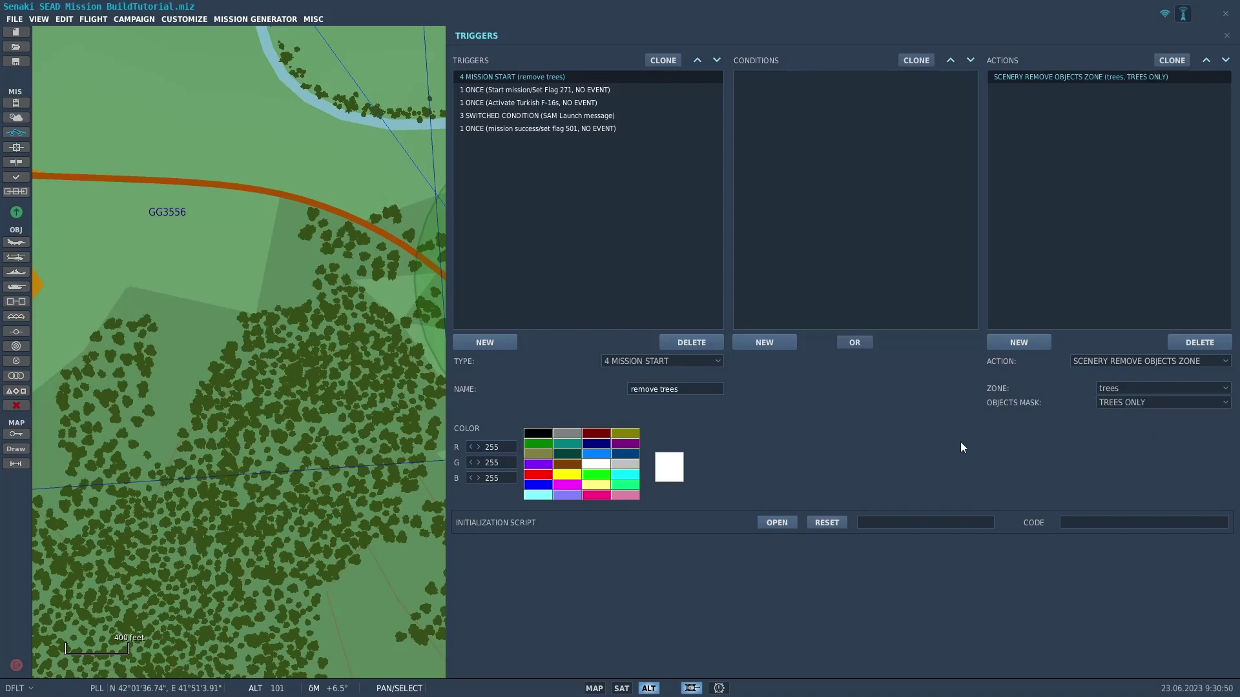
Colour the remove trees trigger bright green (0, 255, 0) and save the mission.
{"action": "left_click", "coordinate": [599, 478]}
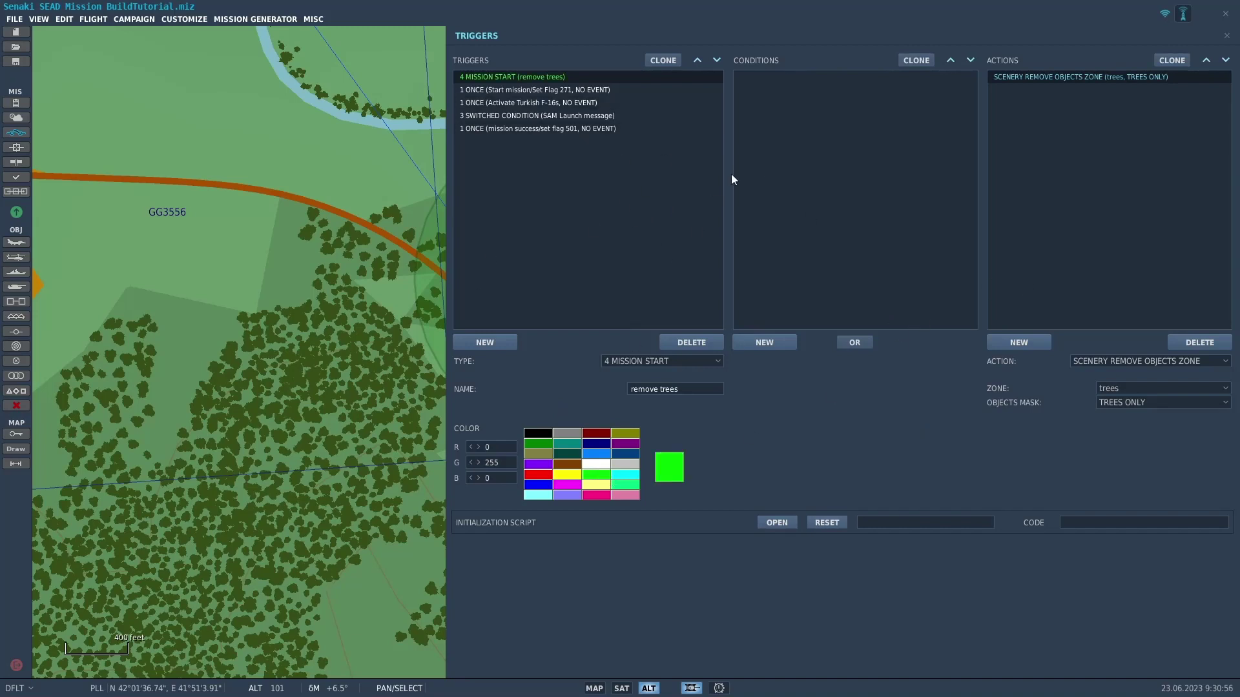
{"action": "left_click", "coordinate": [383, 173]}
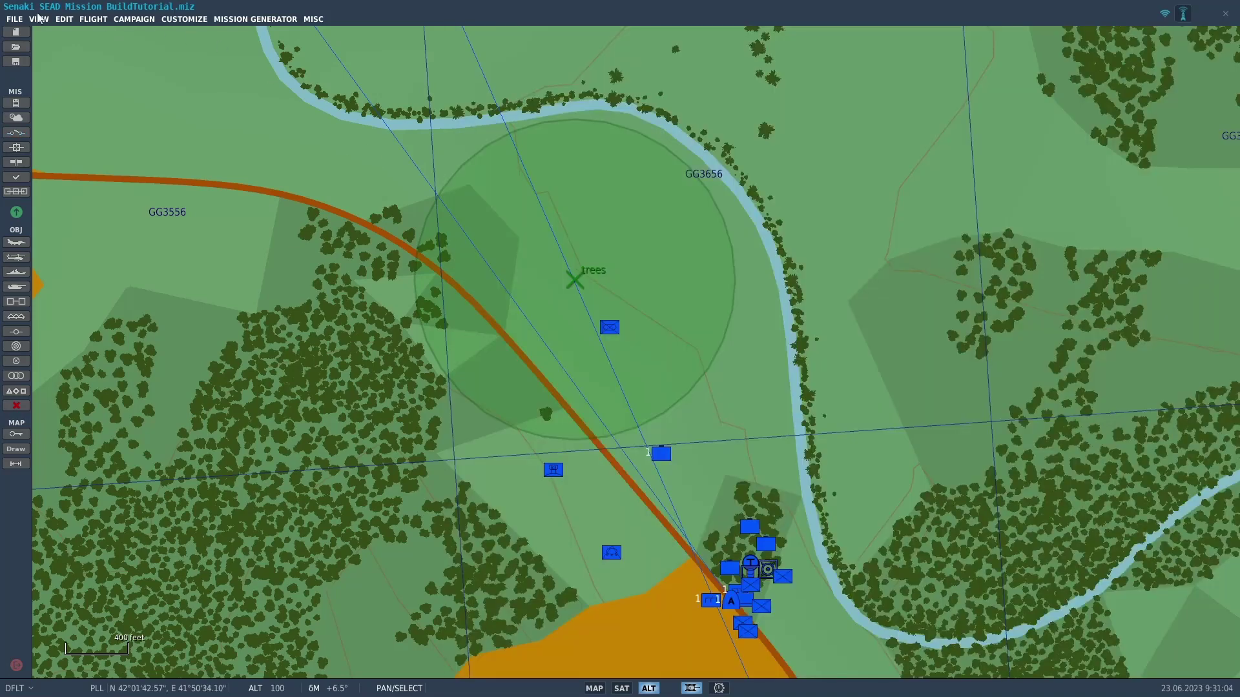
{"action": "left_click", "coordinate": [14, 19]}
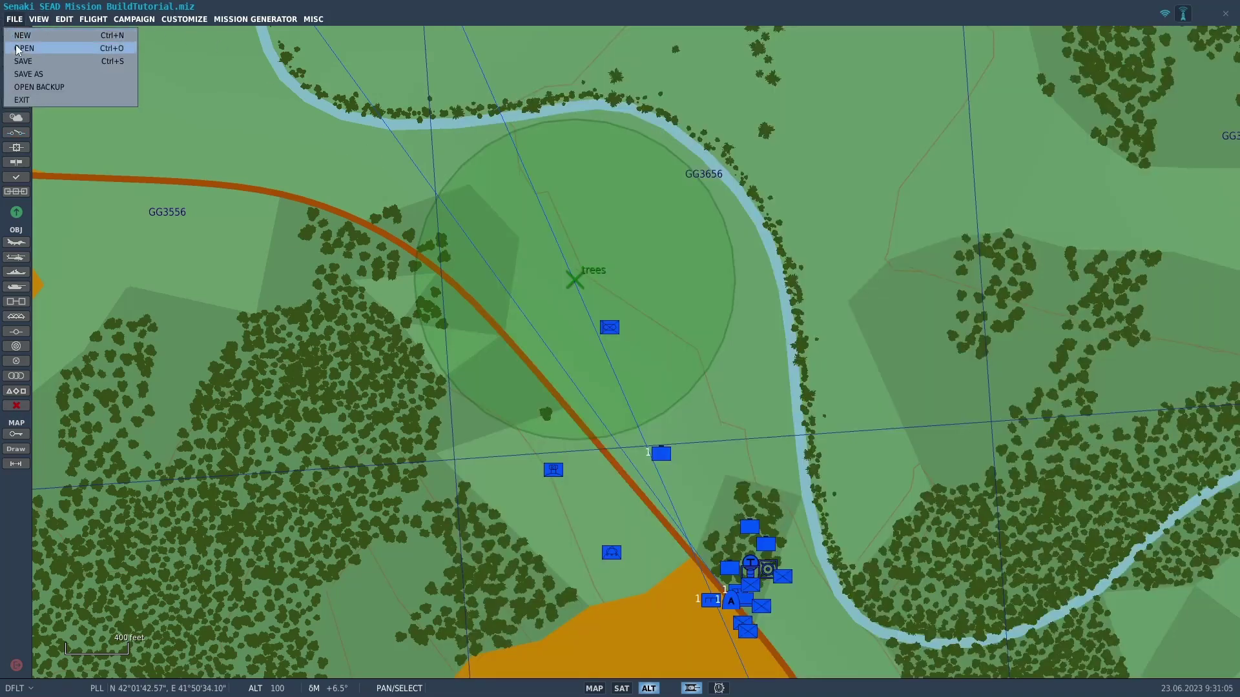
{"action": "left_click", "coordinate": [22, 62]}
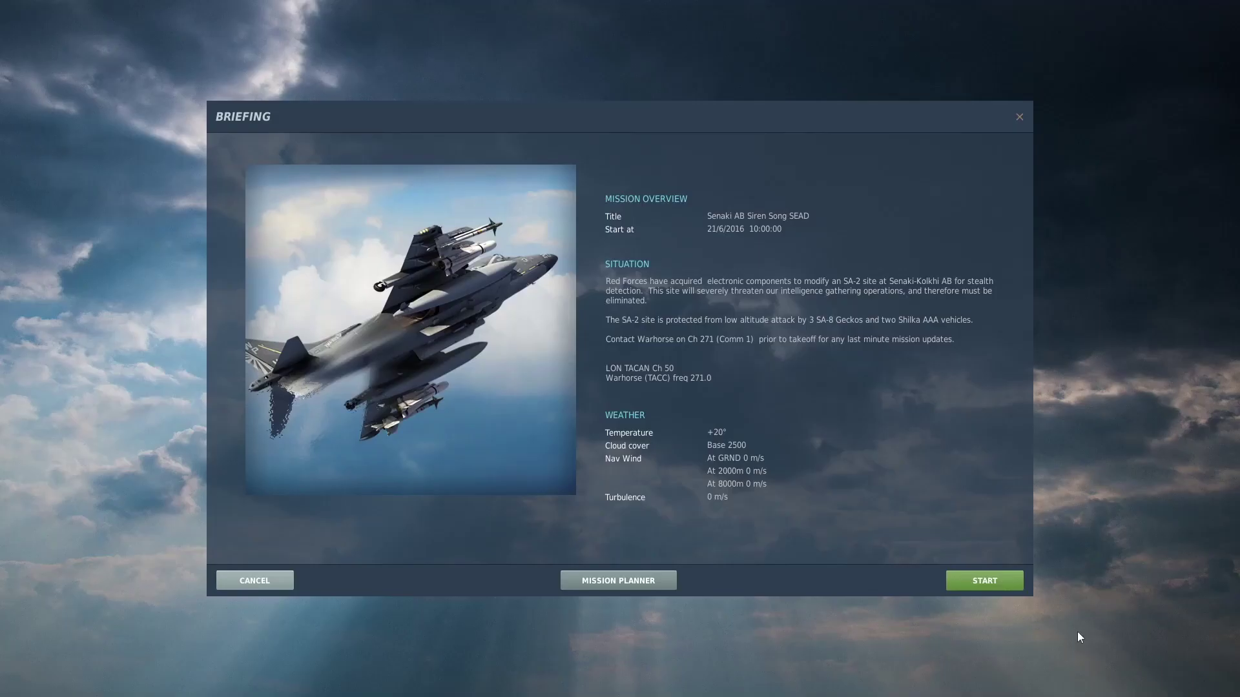
Start the mission in the AV-8B N/A pilot role of LON FARP Hot Harrier and enter the cockpit.
{"action": "left_click", "coordinate": [984, 581]}
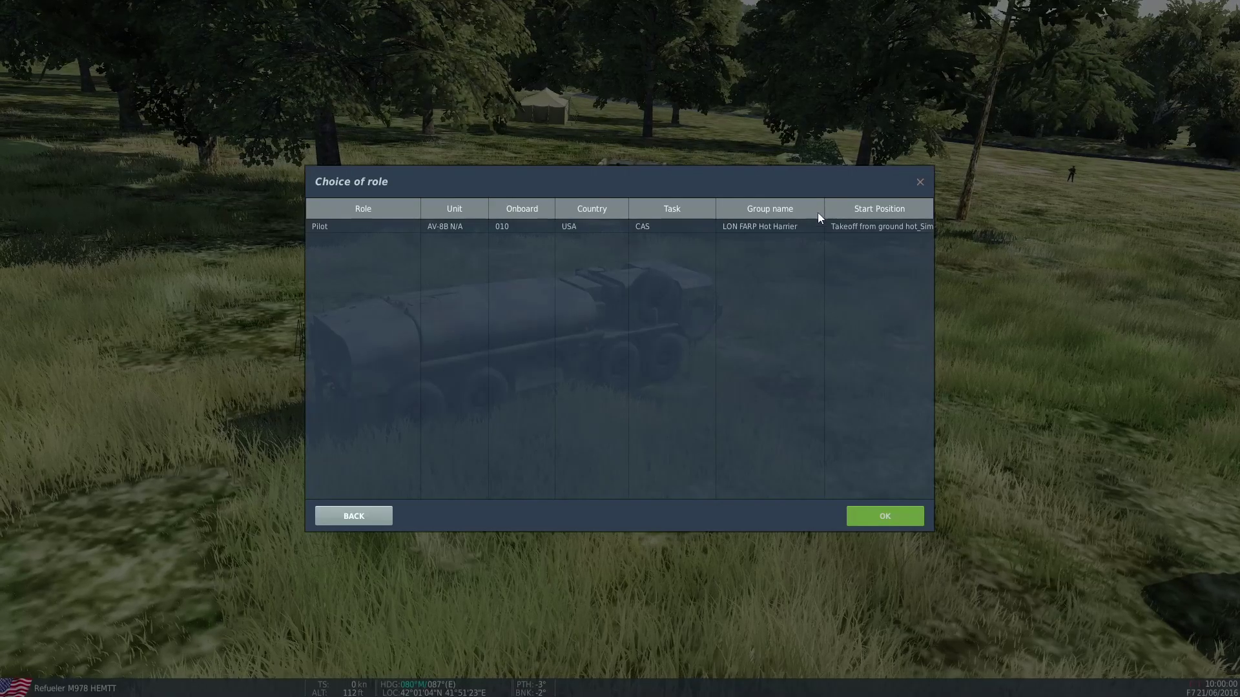
{"action": "left_click", "coordinate": [762, 226]}
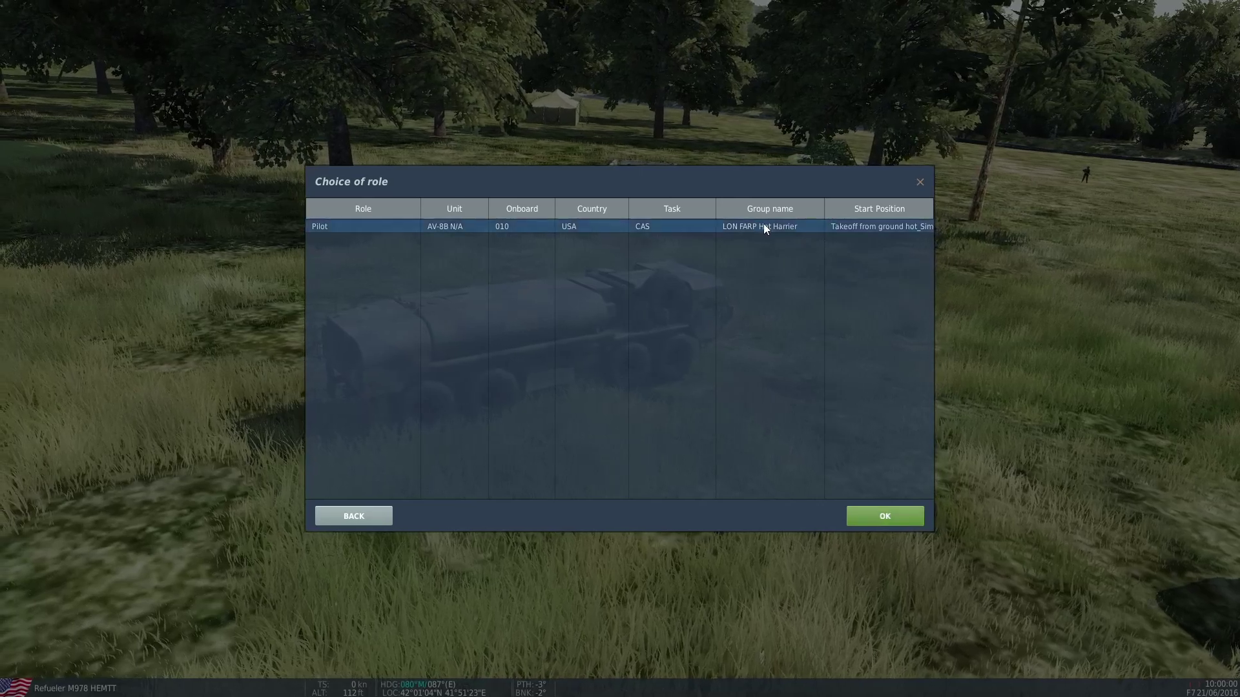
{"action": "left_click", "coordinate": [876, 515]}
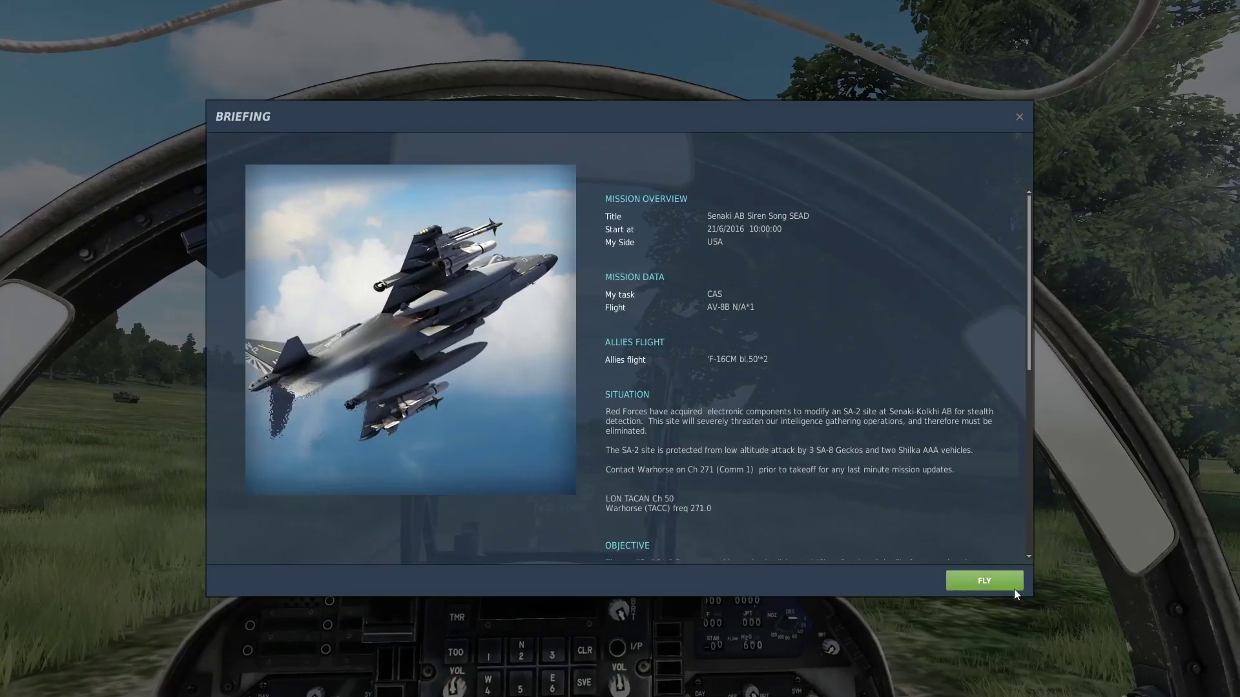
{"action": "left_click", "coordinate": [1013, 589]}
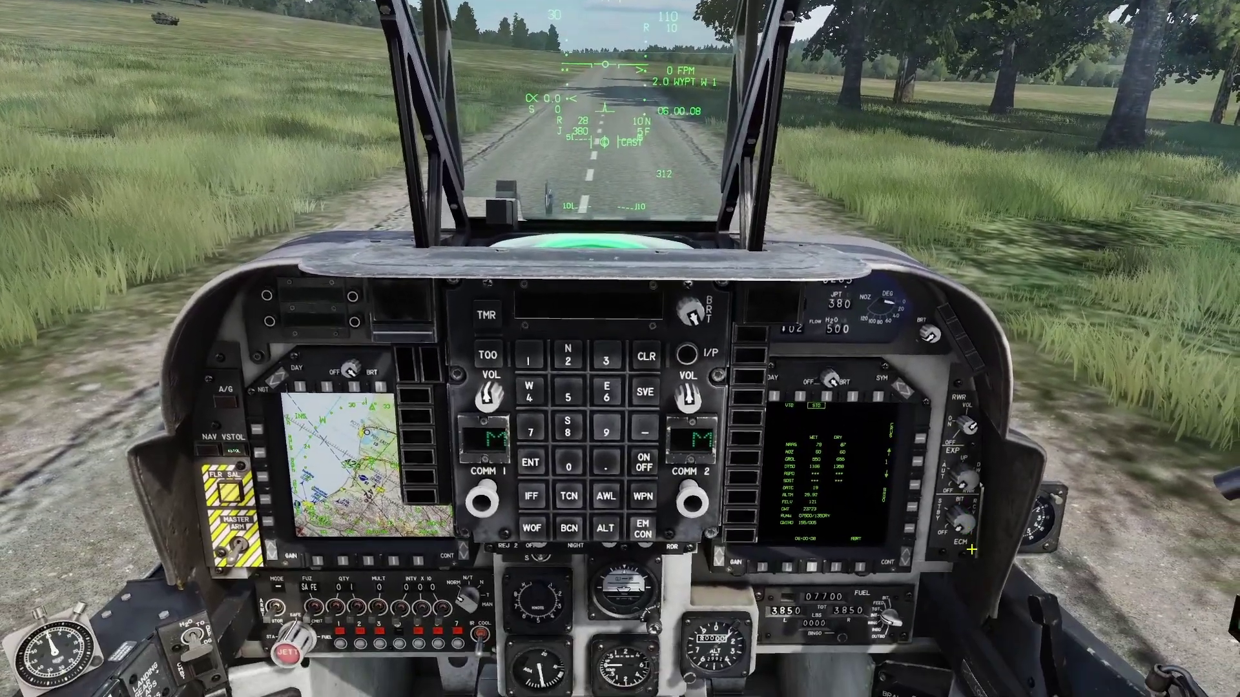
Select the Chaparral on the in-mission map, examine the tree removal area, and inspect it from the unit's external view.
{"action": "key", "text": "F10"}
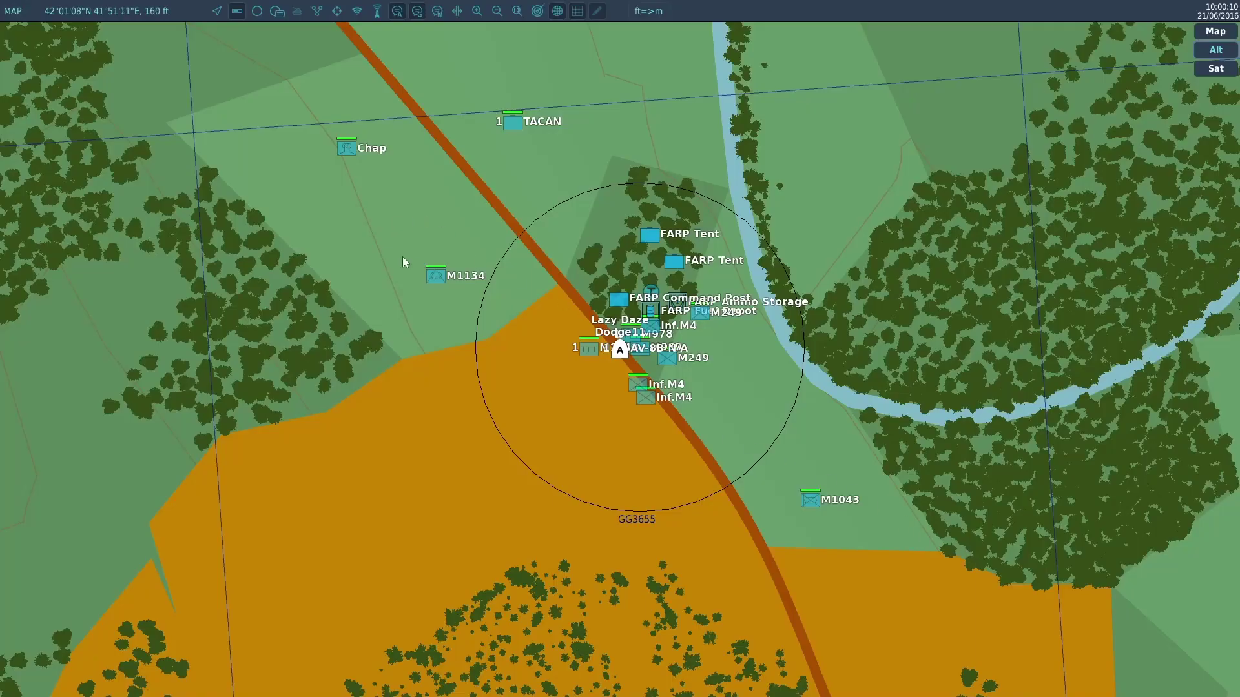
{"action": "left_click", "coordinate": [349, 151]}
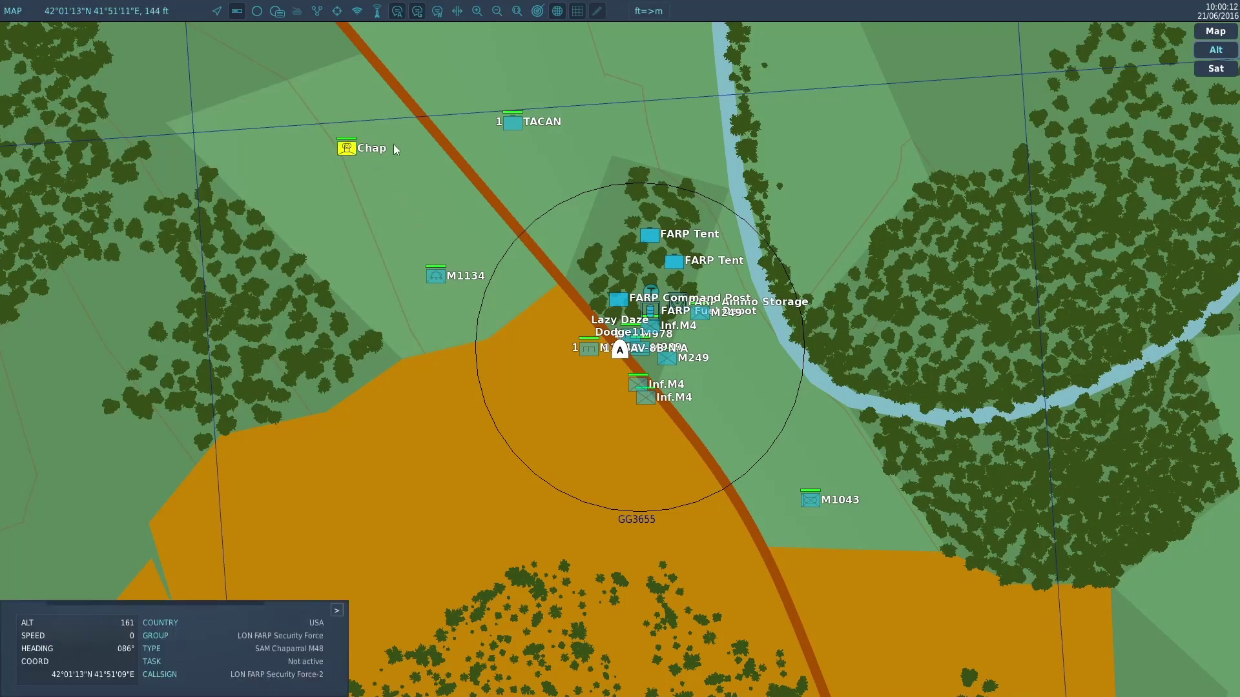
{"action": "right_click_drag", "start_coordinate": [469, 110], "coordinate": [675, 384]}
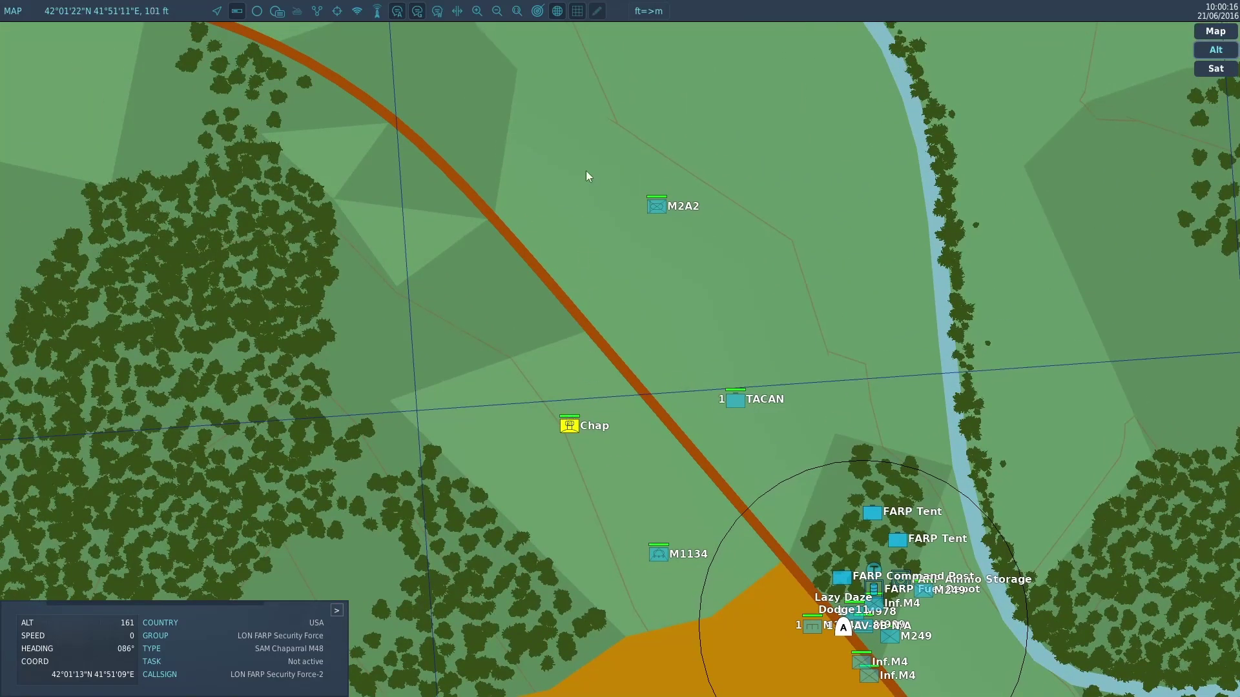
{"action": "right_click_drag", "start_coordinate": [364, 83], "coordinate": [488, 217]}
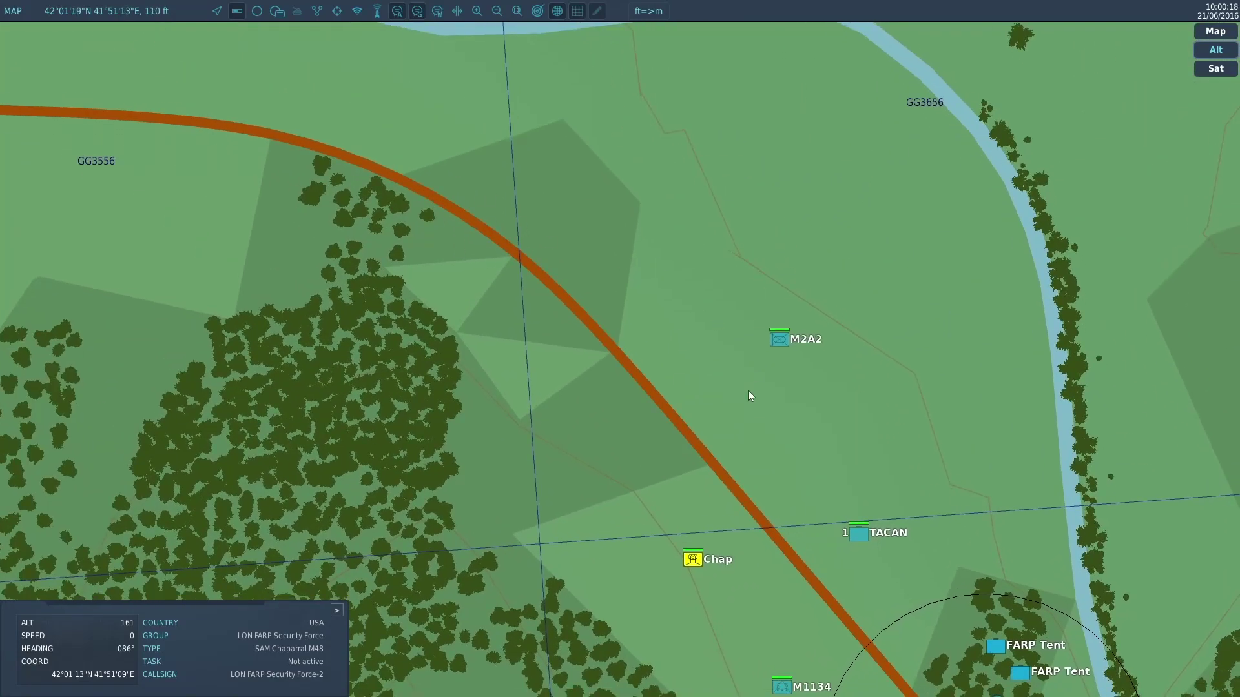
{"action": "right_click_drag", "start_coordinate": [748, 391], "coordinate": [745, 278]}
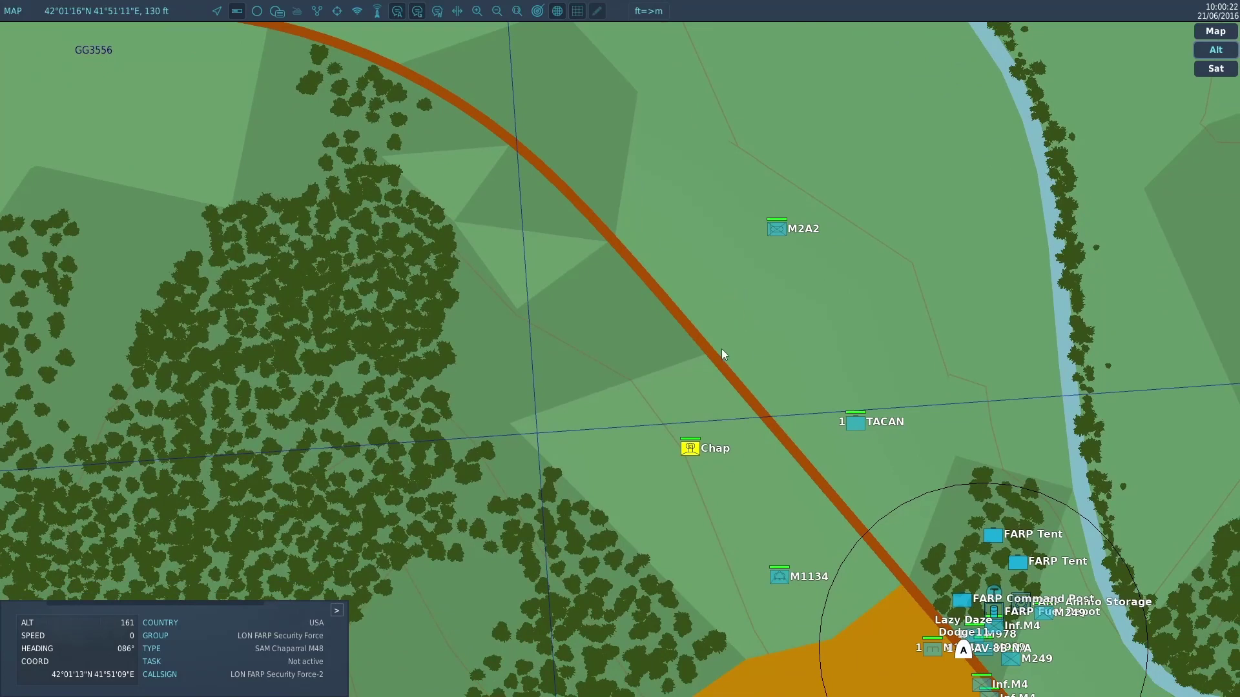
{"action": "key", "text": "F7"}
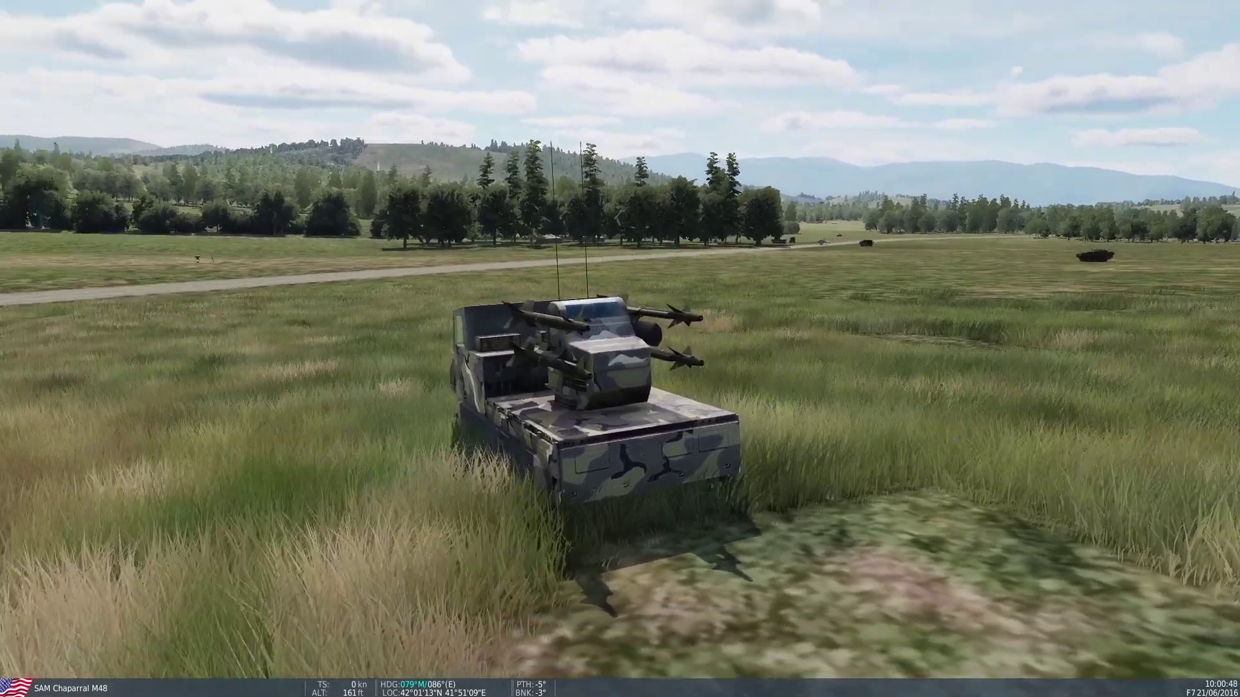
Quit the running mission and return from the debriefing to the mission editor.
{"action": "key", "text": "Escape"}
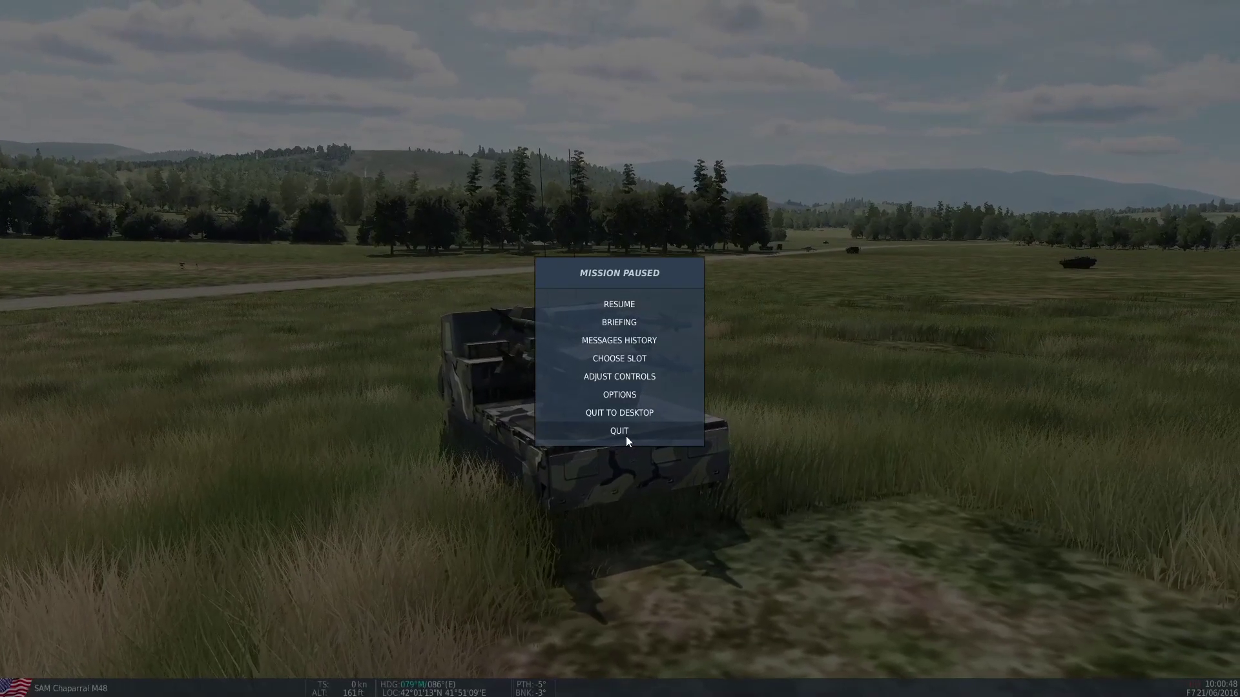
{"action": "left_click", "coordinate": [621, 432]}
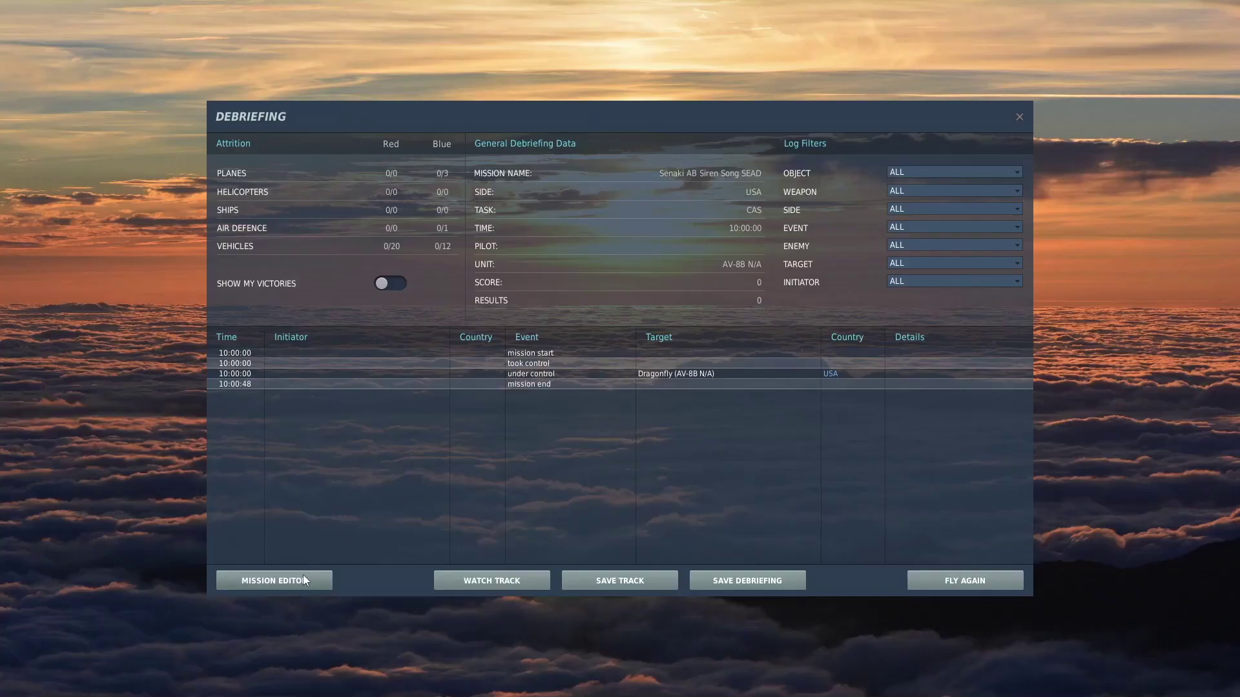
{"action": "left_click", "coordinate": [301, 576]}
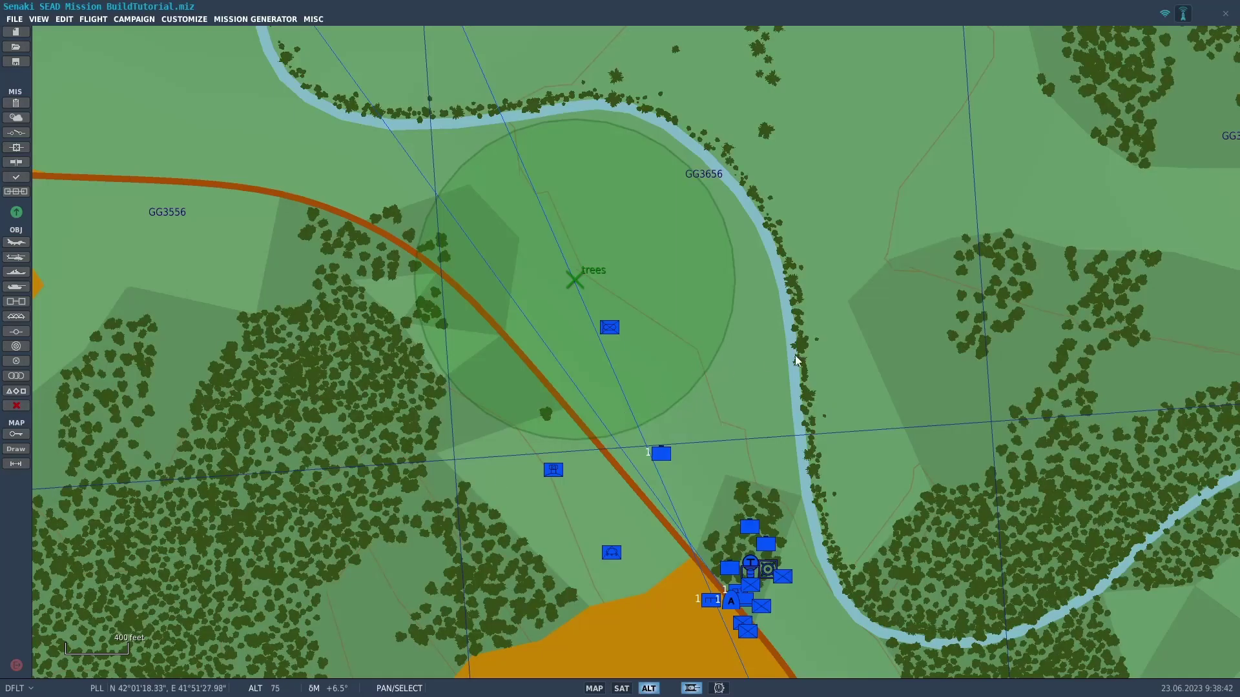
Hide the trees trigger zone on the map and close the trigger zone list.
{"action": "scroll", "coordinate": [814, 354], "scroll_direction": "down", "scroll_amount": 3}
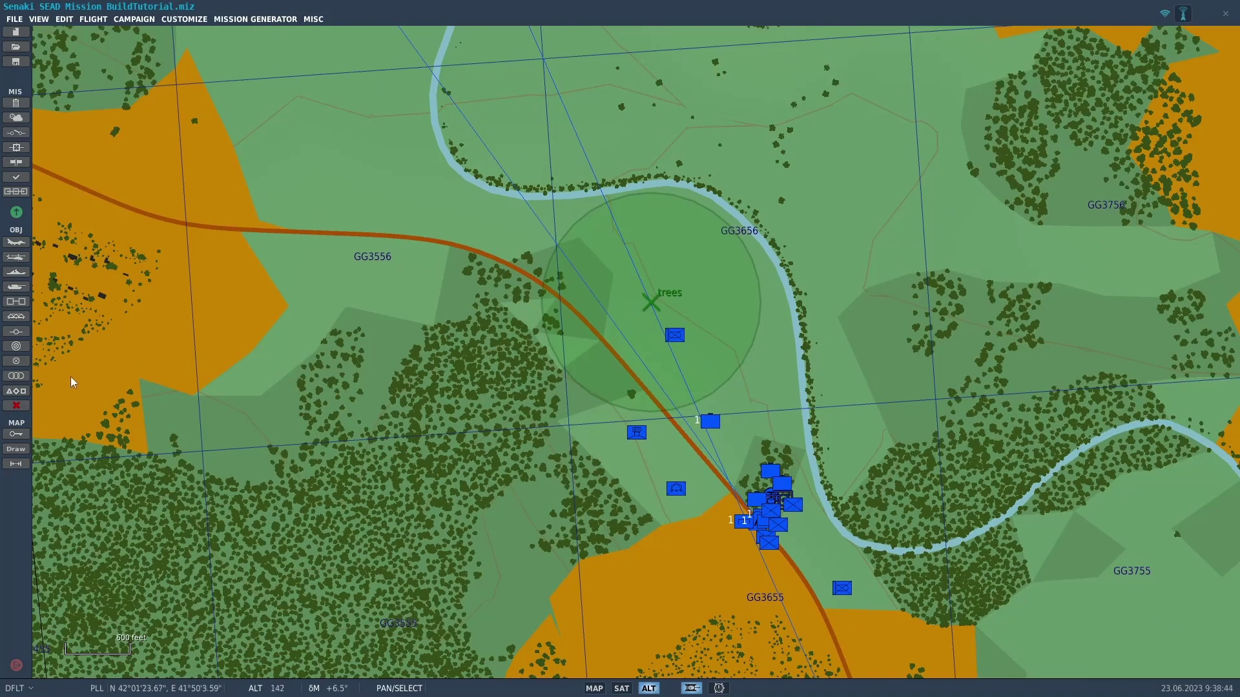
{"action": "left_click", "coordinate": [16, 376]}
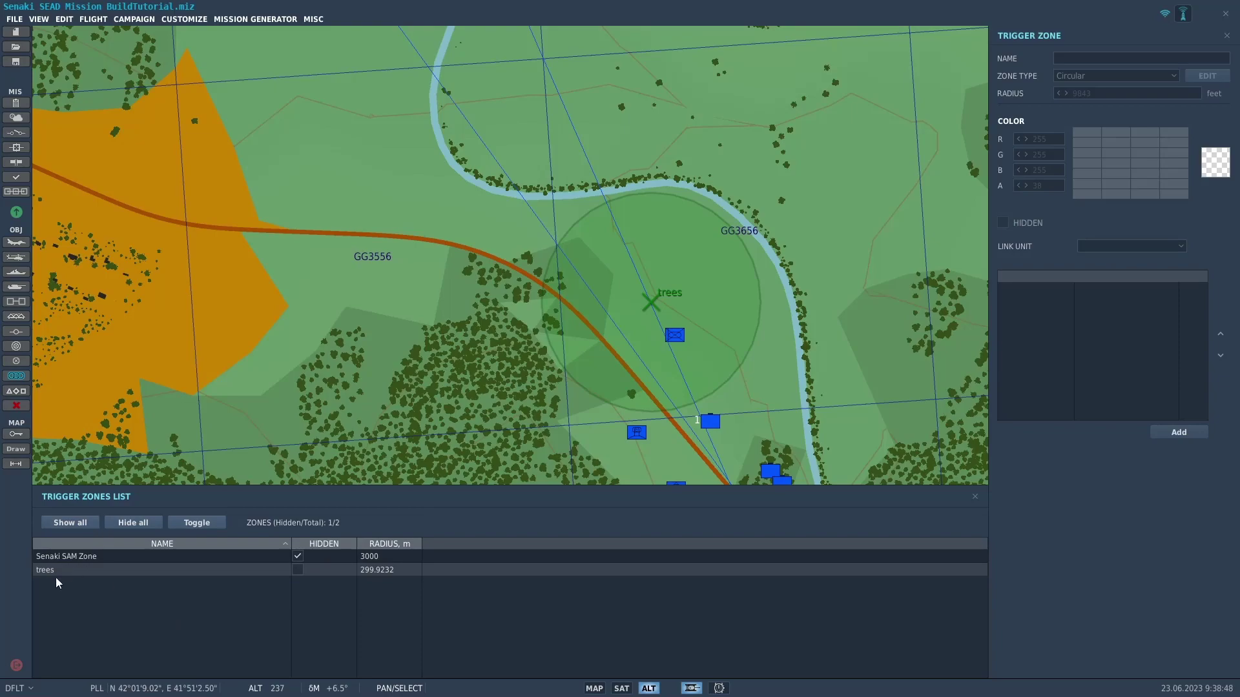
{"action": "left_click", "coordinate": [297, 569]}
{"action": "scroll", "coordinate": [718, 303], "scroll_direction": "down", "scroll_amount": 5}
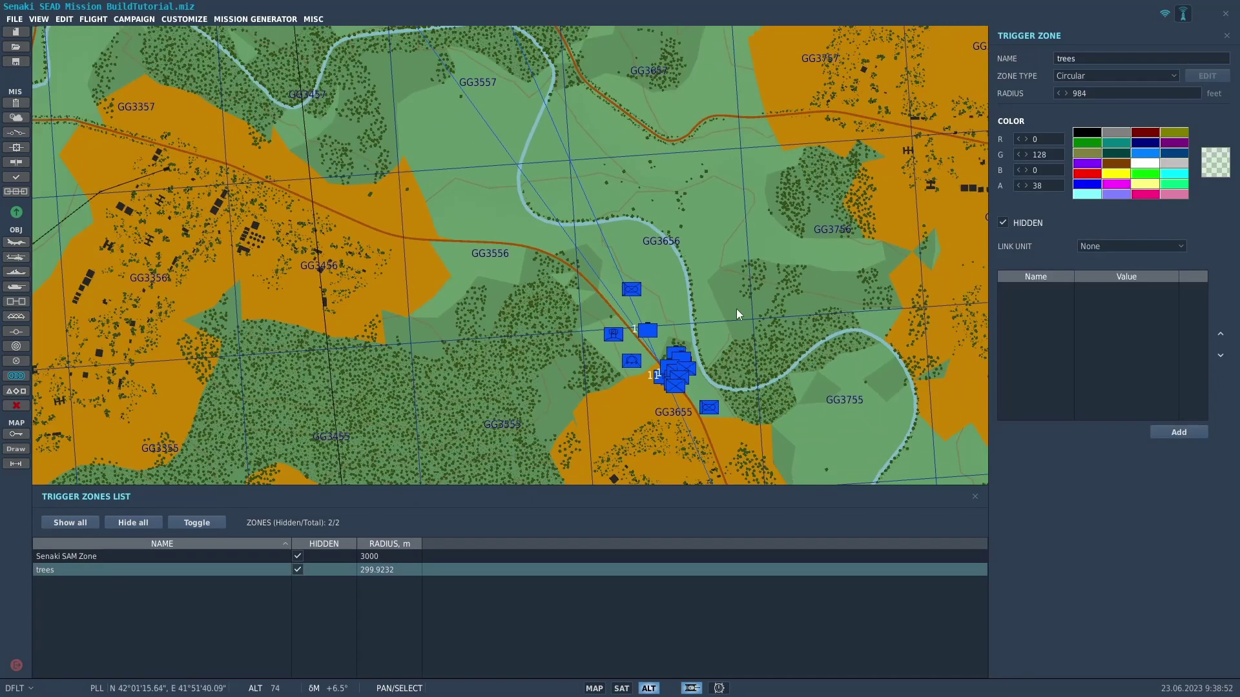
{"action": "scroll", "coordinate": [644, 444], "scroll_direction": "up", "scroll_amount": 5}
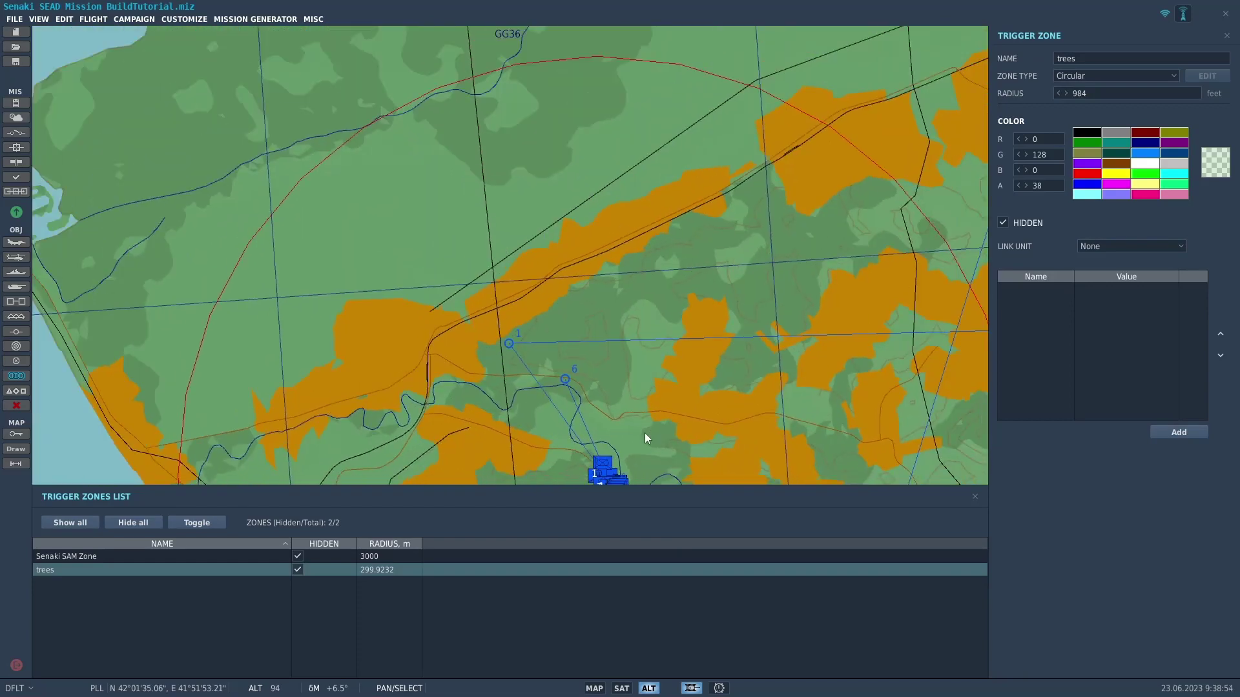
{"action": "right_click_drag", "start_coordinate": [613, 349], "coordinate": [561, 415]}
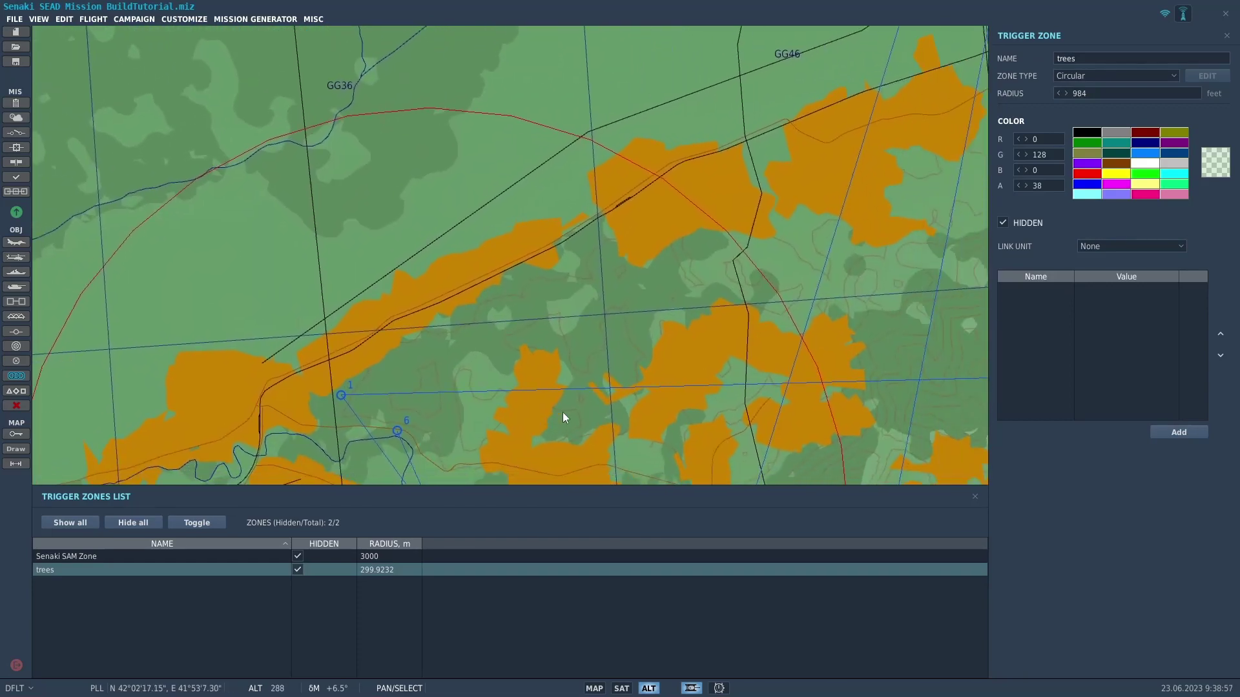
{"action": "left_click", "coordinate": [1227, 36]}
{"action": "left_click", "coordinate": [975, 497]}
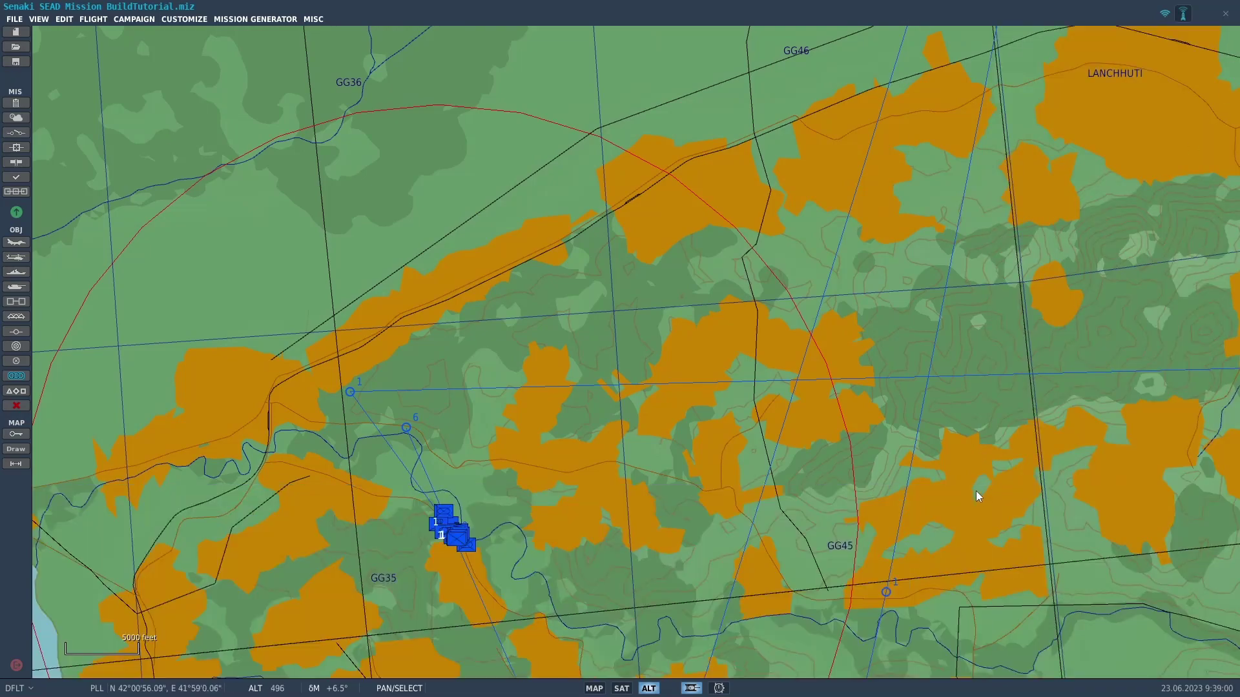
Assign the larger dark building beside the northeast end of Senaki-Kolkhi's diagonal apron as a trigger zone.
{"action": "scroll", "coordinate": [842, 379], "scroll_direction": "down", "scroll_amount": 1}
{"action": "right_click_drag", "start_coordinate": [841, 399], "coordinate": [781, 444]}
{"action": "scroll", "coordinate": [789, 432], "scroll_direction": "down", "scroll_amount": 1}
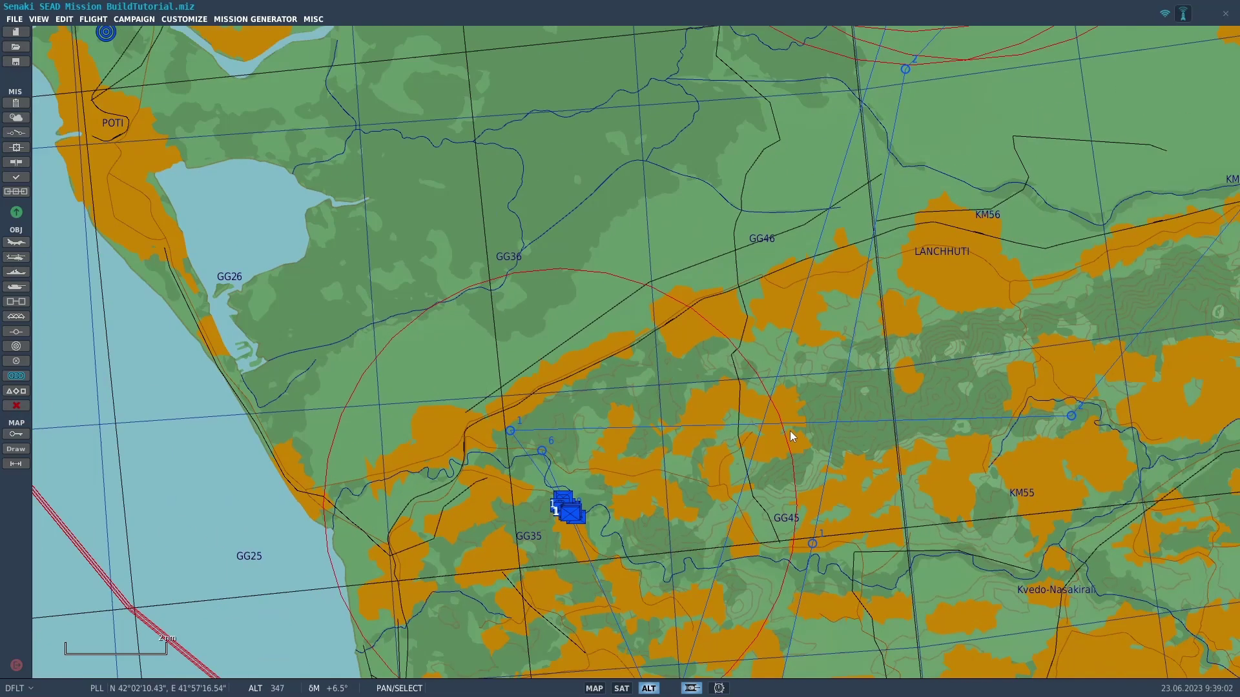
{"action": "scroll", "coordinate": [789, 431], "scroll_direction": "down", "scroll_amount": 1}
{"action": "right_click_drag", "start_coordinate": [861, 278], "coordinate": [747, 479]}
{"action": "scroll", "coordinate": [804, 258], "scroll_direction": "down", "scroll_amount": 1}
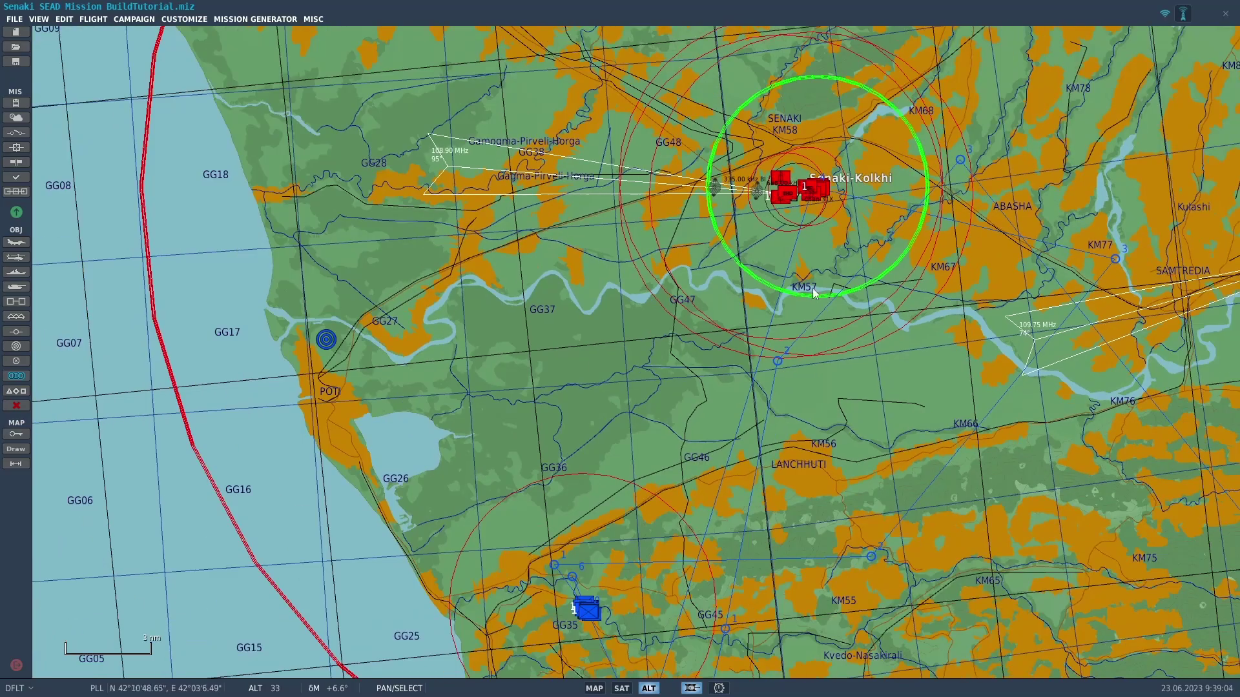
{"action": "right_click_drag", "start_coordinate": [804, 258], "coordinate": [714, 443]}
{"action": "scroll", "coordinate": [714, 443], "scroll_direction": "up", "scroll_amount": 3}
{"action": "scroll", "coordinate": [715, 406], "scroll_direction": "up", "scroll_amount": 2}
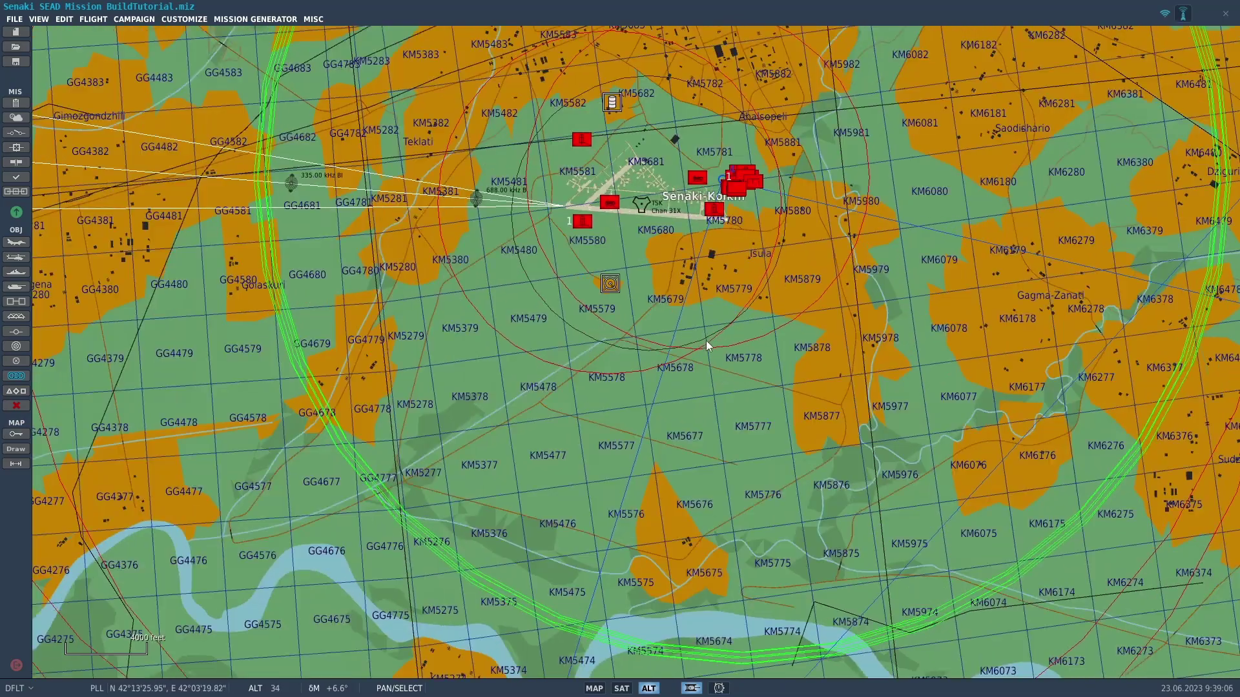
{"action": "right_click_drag", "start_coordinate": [706, 343], "coordinate": [765, 477]}
{"action": "scroll", "coordinate": [766, 483], "scroll_direction": "up", "scroll_amount": 3}
{"action": "right_click_drag", "start_coordinate": [679, 334], "coordinate": [739, 512]}
{"action": "scroll", "coordinate": [727, 529], "scroll_direction": "up", "scroll_amount": 2}
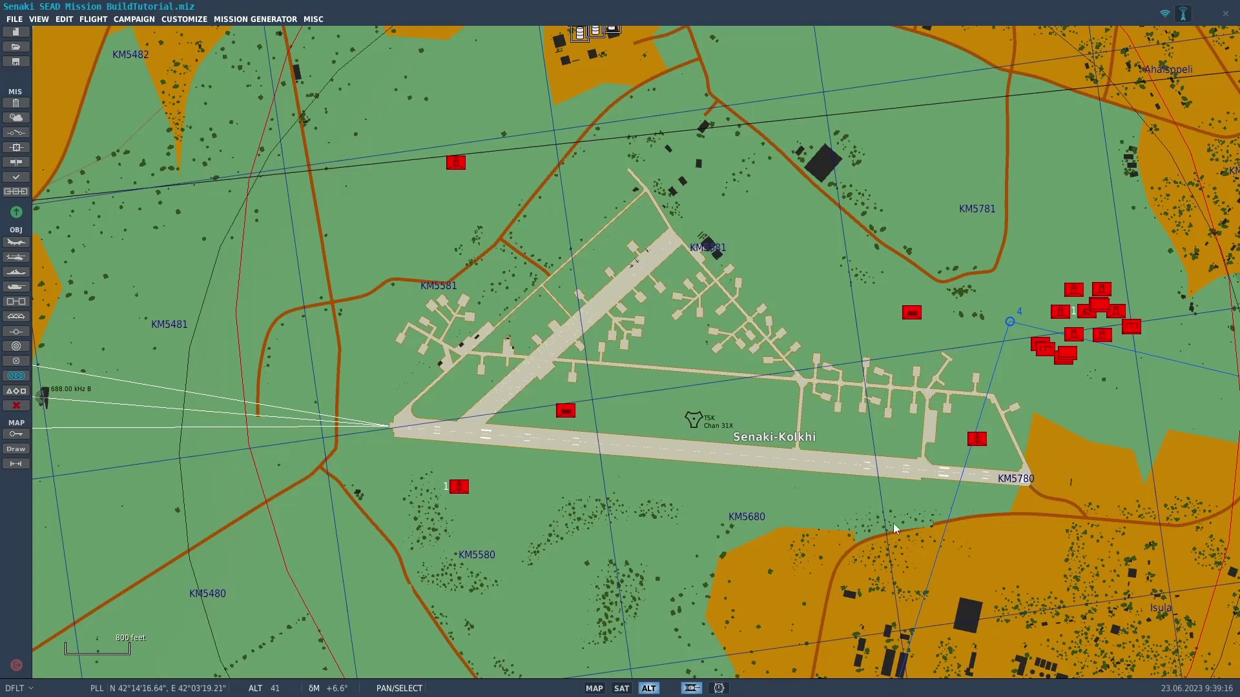
{"action": "right_click_drag", "start_coordinate": [894, 527], "coordinate": [905, 630]}
{"action": "scroll", "coordinate": [746, 534], "scroll_direction": "up", "scroll_amount": 2}
{"action": "right_click_drag", "start_coordinate": [740, 509], "coordinate": [800, 672]}
{"action": "scroll", "coordinate": [772, 498], "scroll_direction": "up", "scroll_amount": 1}
{"action": "scroll", "coordinate": [855, 478], "scroll_direction": "up", "scroll_amount": 1}
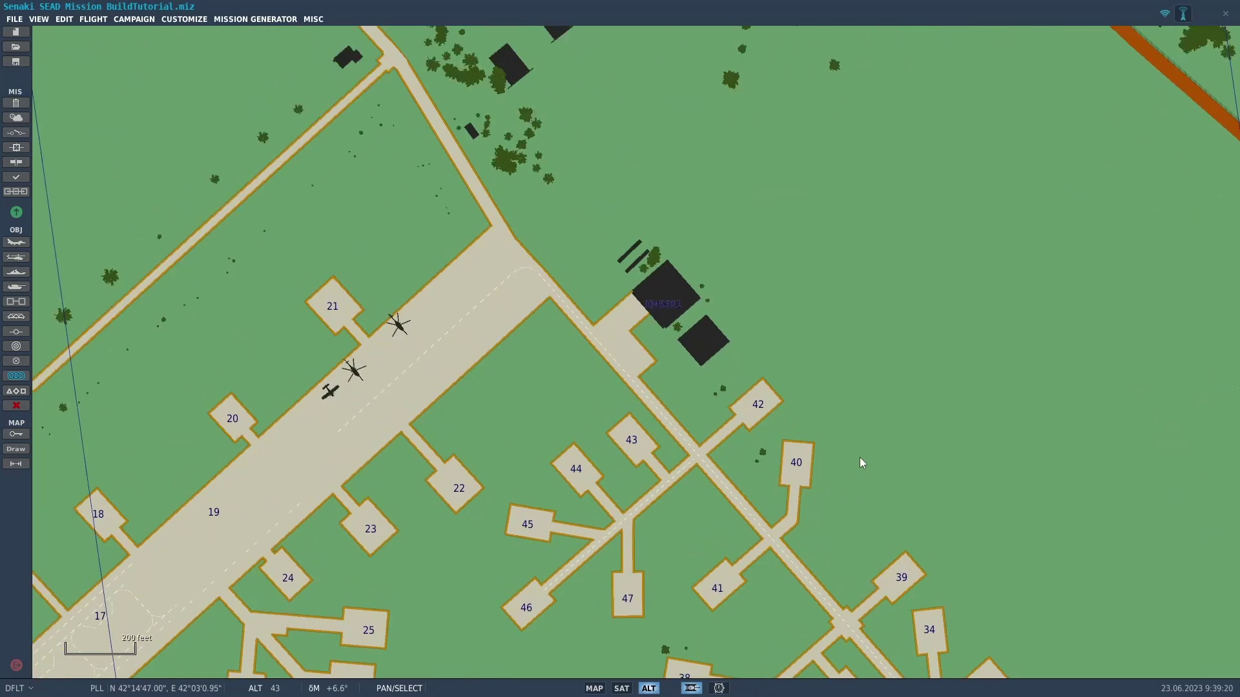
{"action": "right_click_drag", "start_coordinate": [861, 463], "coordinate": [927, 564]}
{"action": "scroll", "coordinate": [923, 543], "scroll_direction": "up", "scroll_amount": 2}
{"action": "scroll", "coordinate": [904, 503], "scroll_direction": "up", "scroll_amount": 2}
{"action": "right_click_drag", "start_coordinate": [825, 427], "coordinate": [1067, 489]}
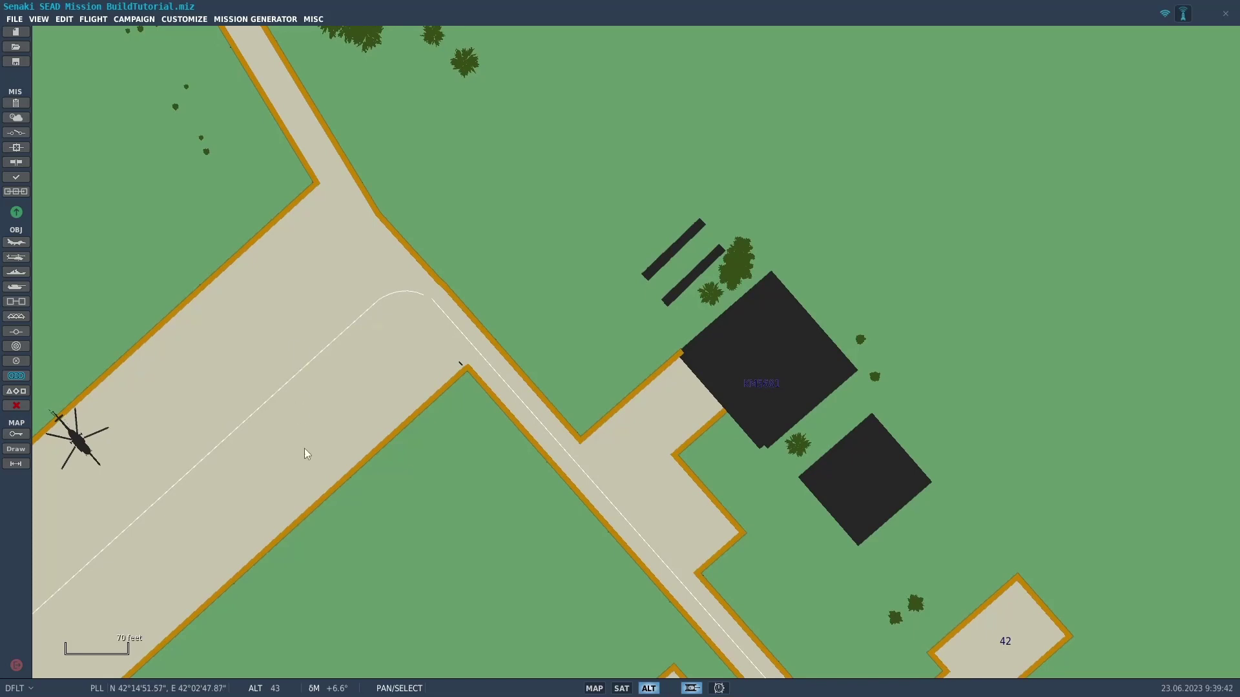
{"action": "left_click_drag", "start_coordinate": [482, 534], "coordinate": [375, 567]}
{"action": "right_click", "coordinate": [682, 398]}
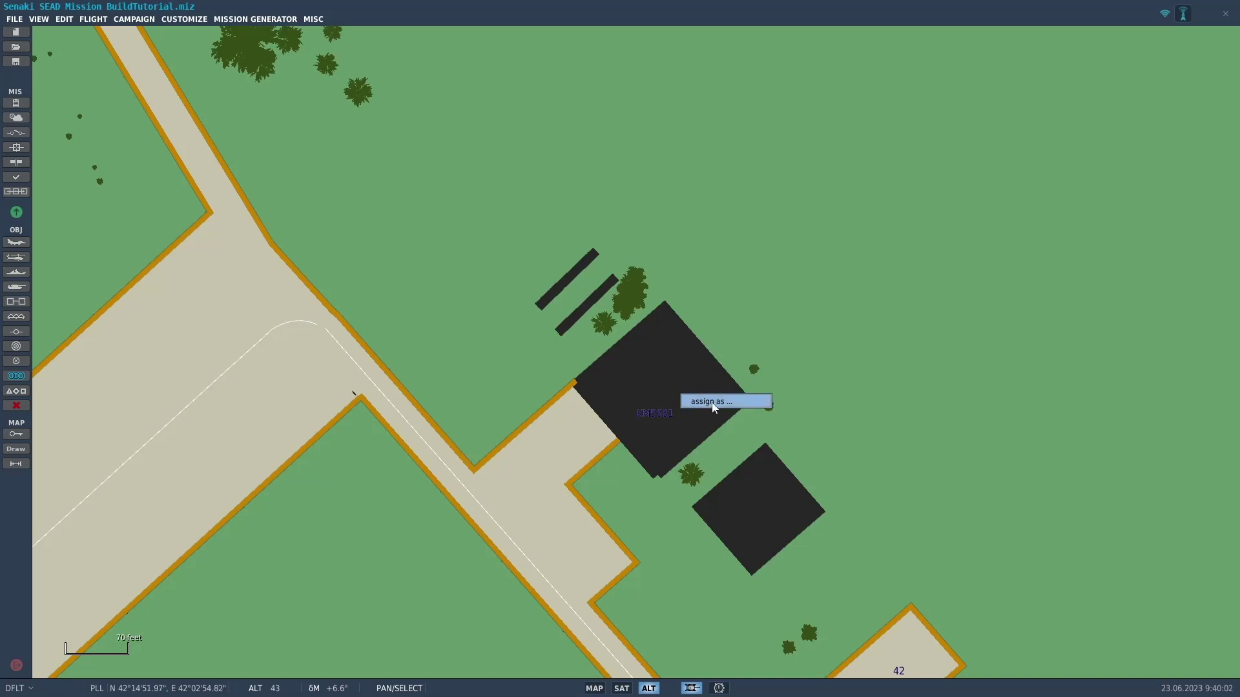
{"action": "left_click", "coordinate": [713, 402]}
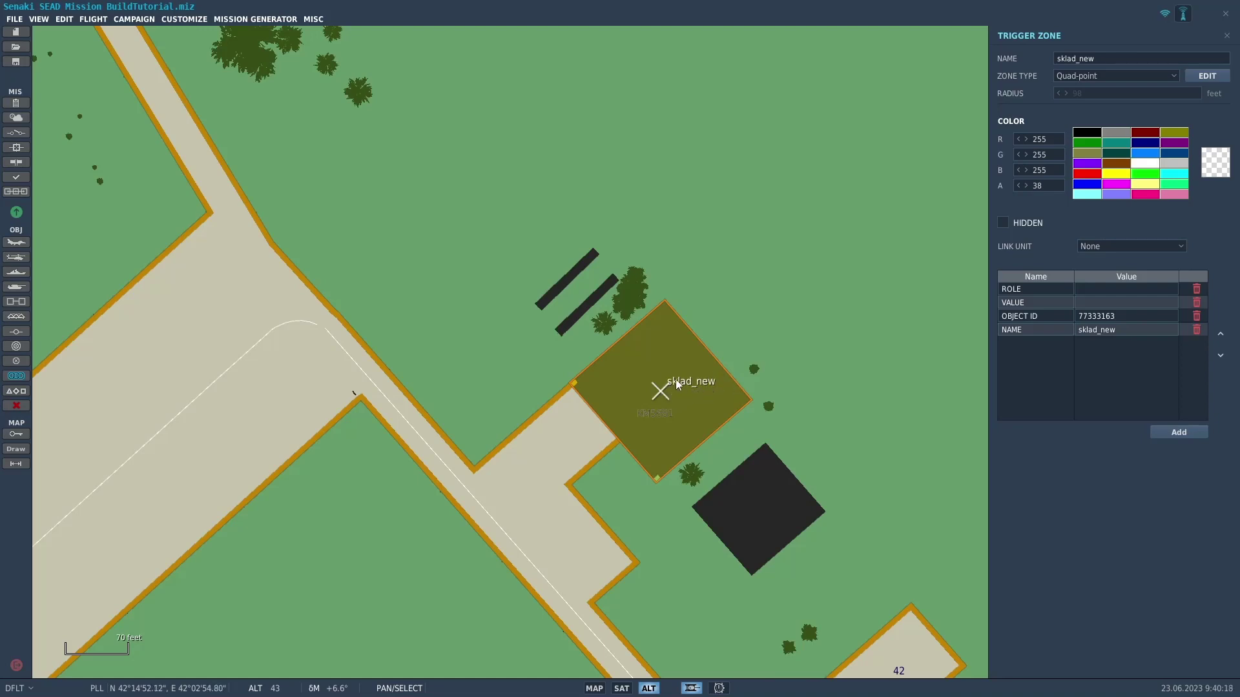
Rename the building's trigger zone to bldg1 and hide it on the map.
{"action": "left_click", "coordinate": [1112, 60]}
{"action": "key", "text": "BackSpace"}
{"action": "key", "text": "BackSpace"}
{"action": "key", "text": "BackSpace"}
{"action": "key", "text": "BackSpace"}
{"action": "key", "text": "BackSpace"}
{"action": "key", "text": "BackSpace"}
{"action": "key", "text": "BackSpace"}
{"action": "key", "text": "BackSpace"}
{"action": "key", "text": "BackSpace"}
{"action": "left_click", "coordinate": [1003, 223]}
Create a new ONCE trigger and name it bldg1 destroyed.
{"action": "scroll", "coordinate": [796, 346], "scroll_direction": "down", "scroll_amount": 5}
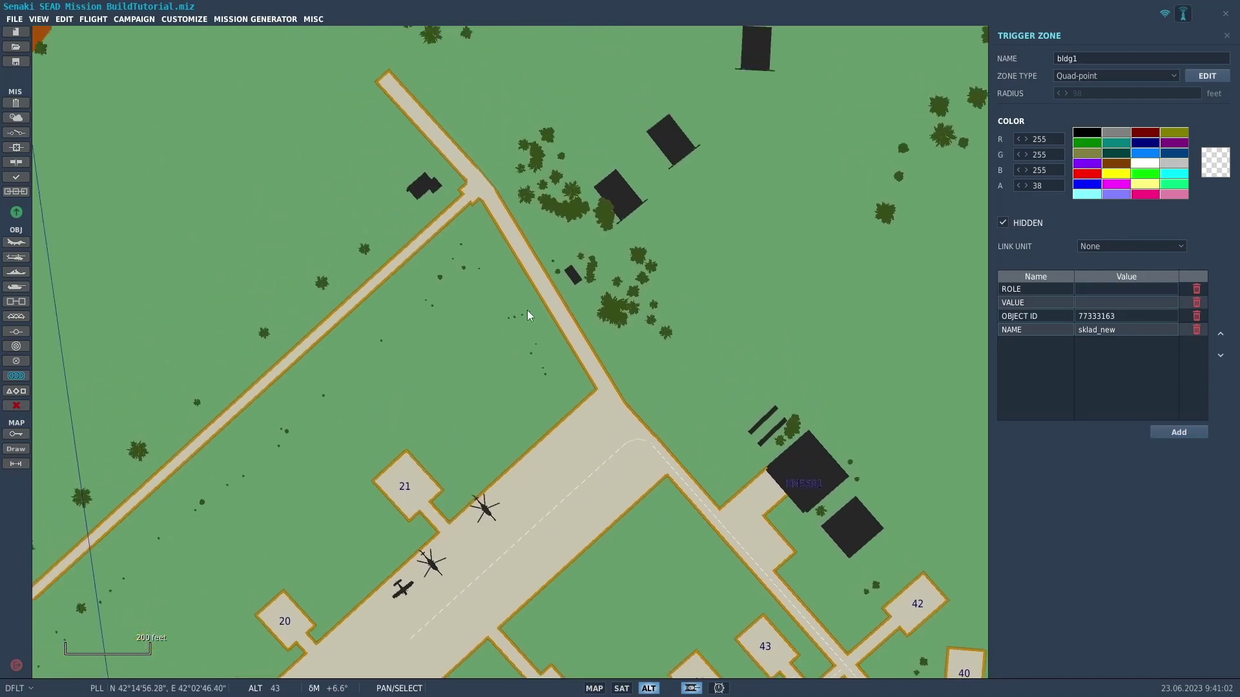
{"action": "scroll", "coordinate": [529, 313], "scroll_direction": "down", "scroll_amount": 2}
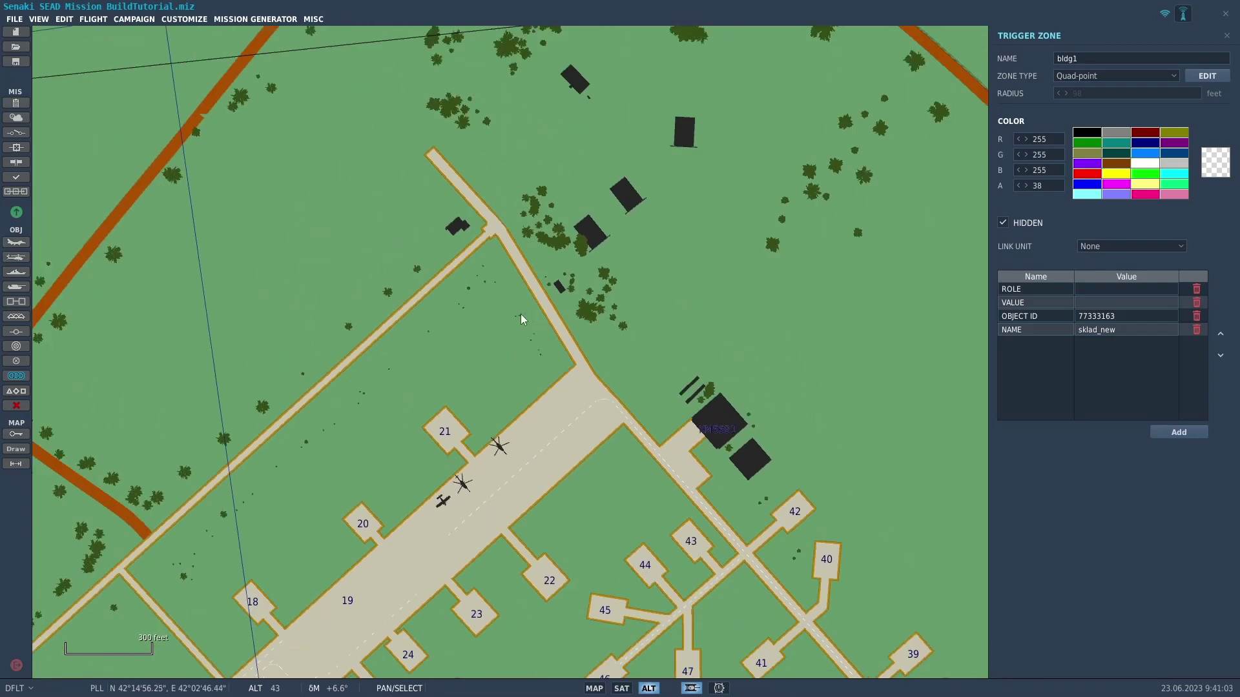
{"action": "left_click", "coordinate": [16, 132]}
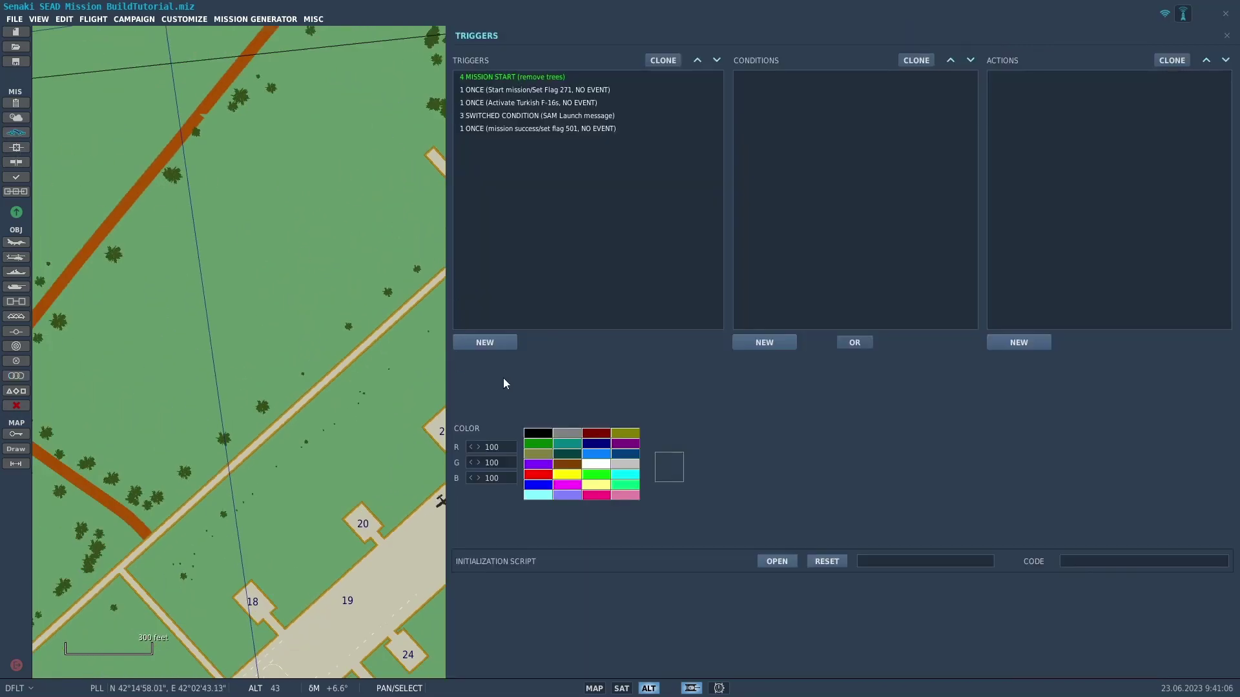
{"action": "left_click", "coordinate": [489, 342]}
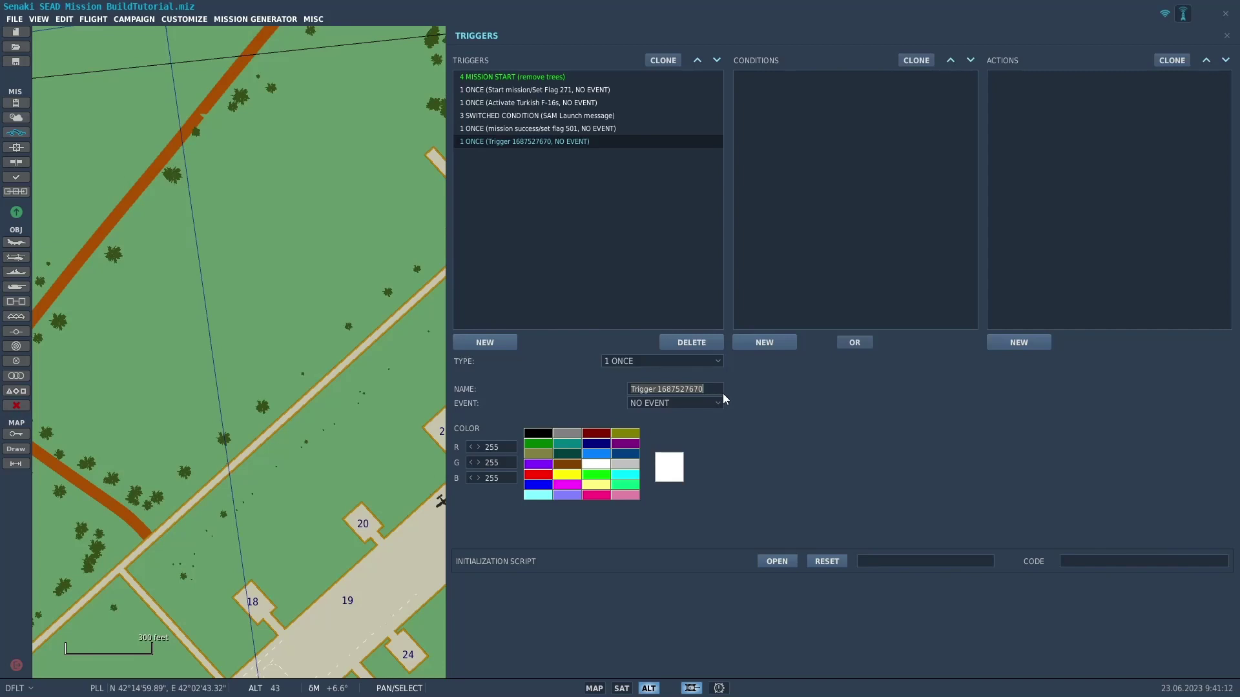
{"action": "key", "text": "ctrl+a"}
{"action": "type", "text": "b"}
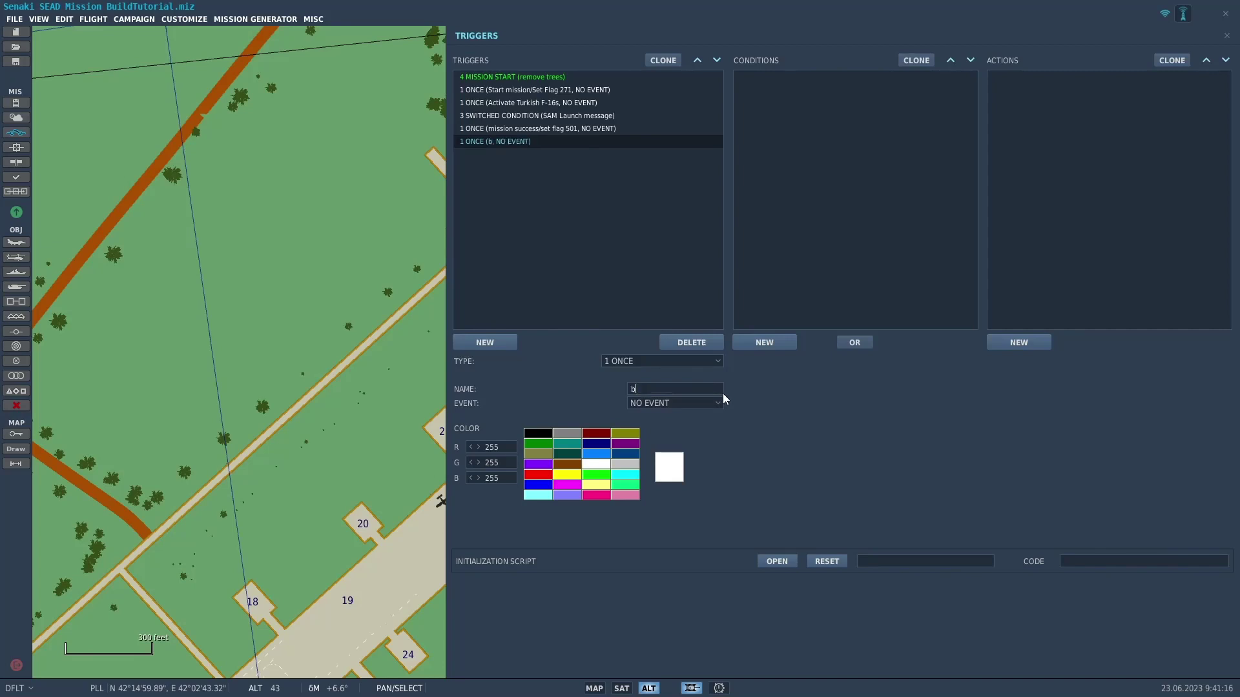
{"action": "type", "text": "ldg 1 destroyed"}
Add a MAP OBJECT IS DEAD condition for zone bldg1 to the bldg1 destroyed trigger.
{"action": "left_click", "coordinate": [776, 347]}
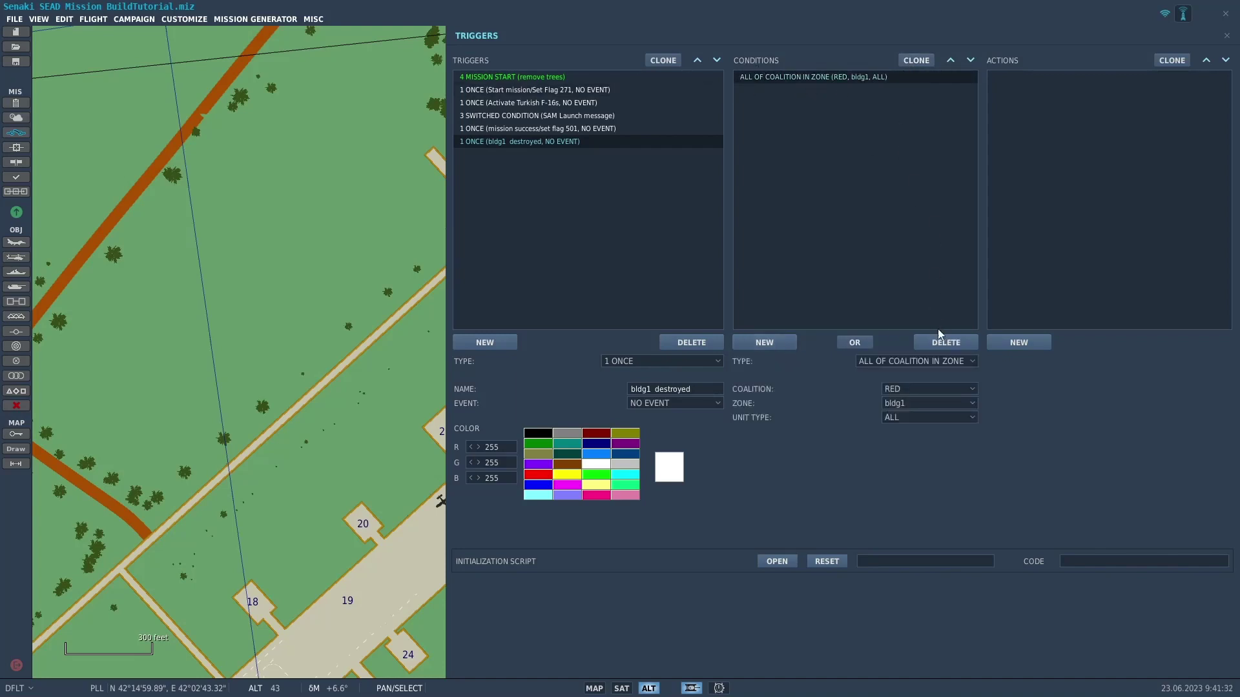
{"action": "left_click", "coordinate": [971, 360]}
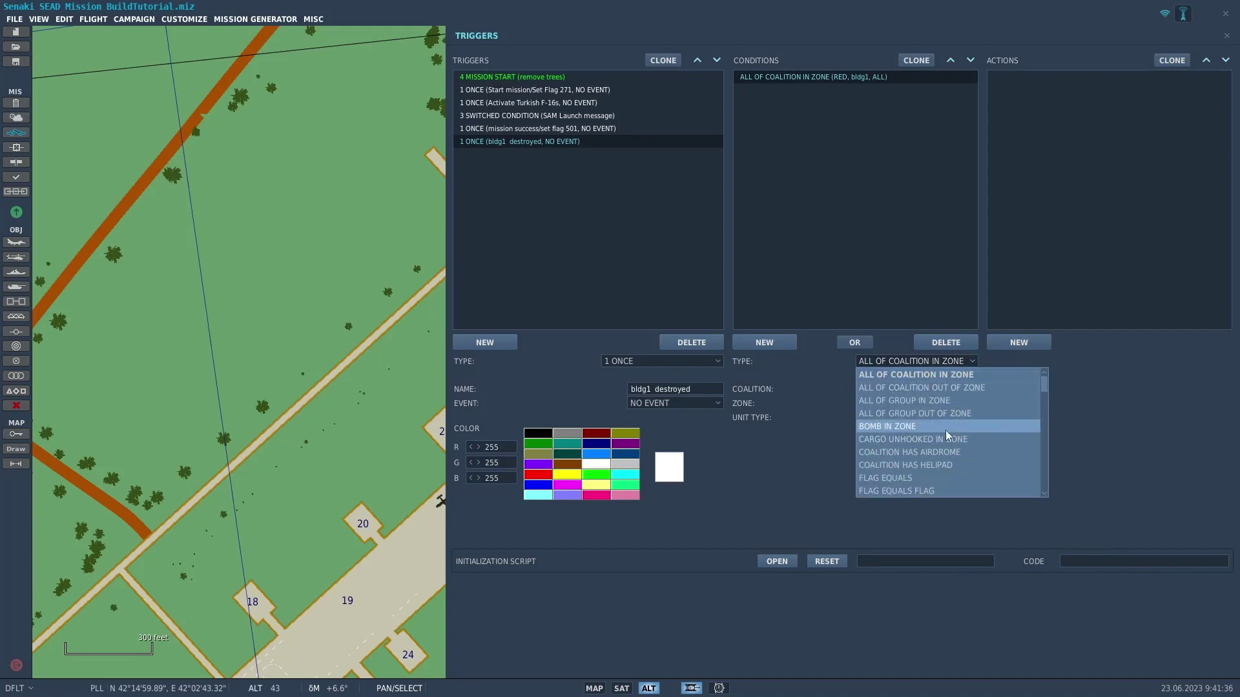
{"action": "scroll", "coordinate": [987, 428], "scroll_direction": "down", "scroll_amount": 6}
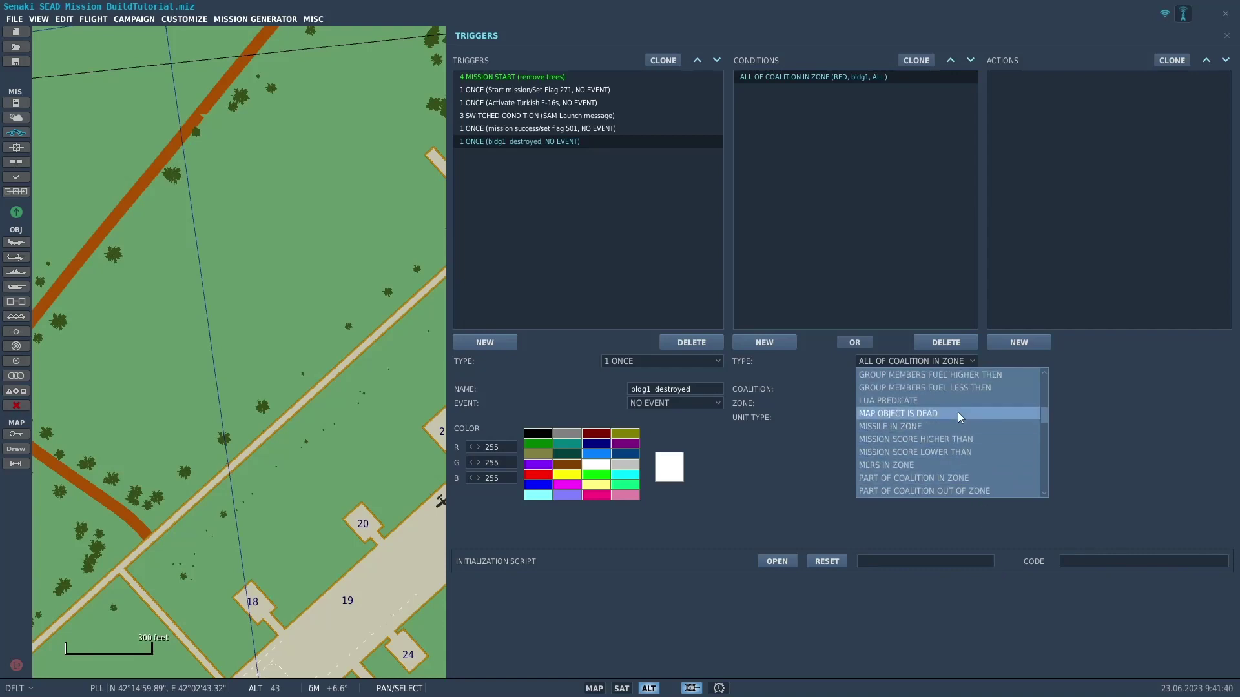
{"action": "left_click", "coordinate": [958, 414]}
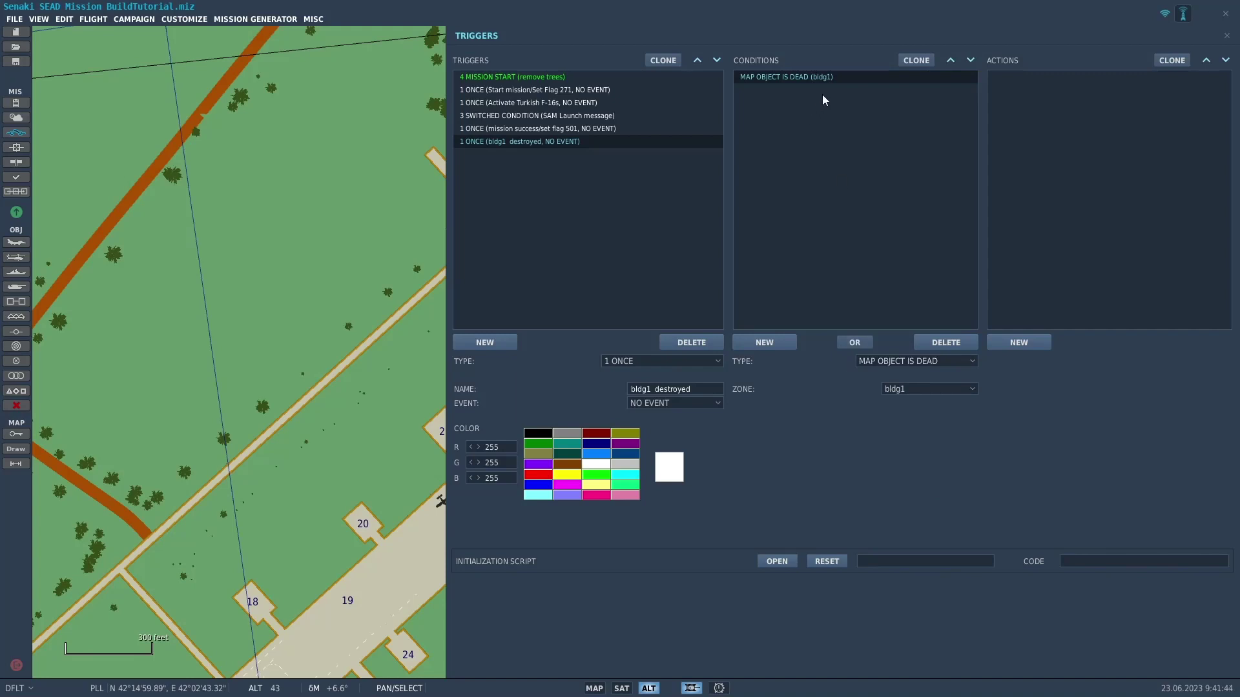
{"action": "left_click", "coordinate": [972, 389]}
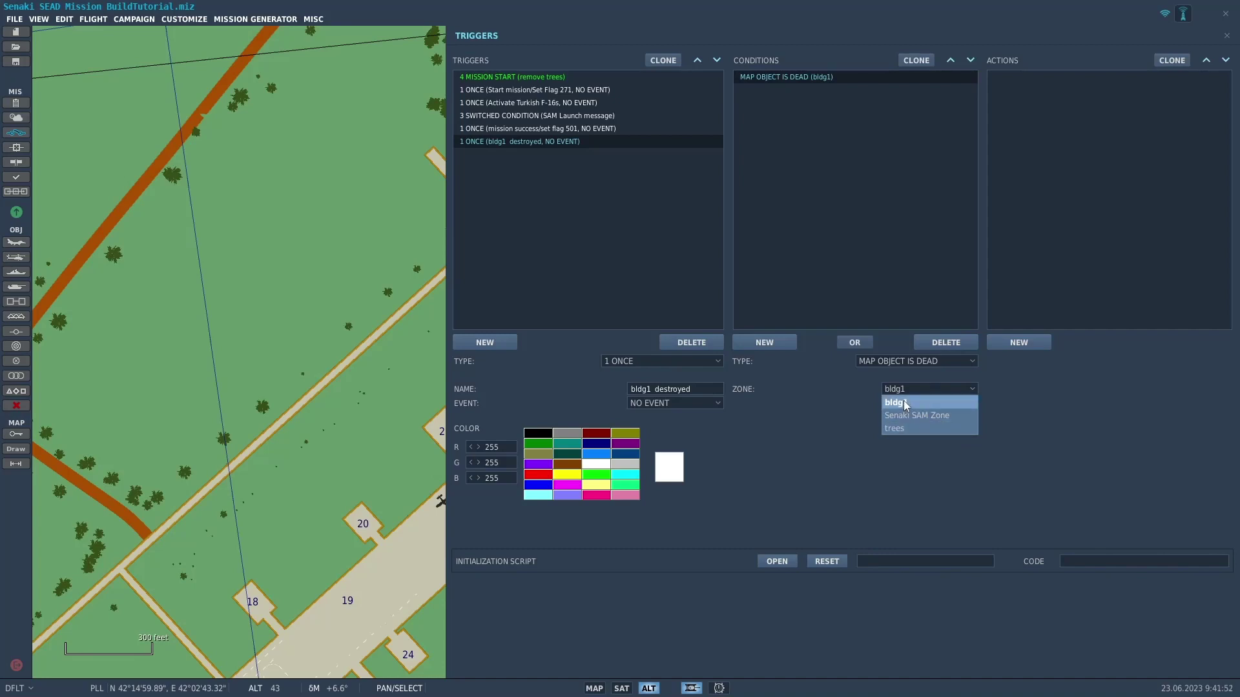
Add a FLAG ON action to the bldg1 destroyed trigger and set its flag to 550.
{"action": "left_click", "coordinate": [1035, 345]}
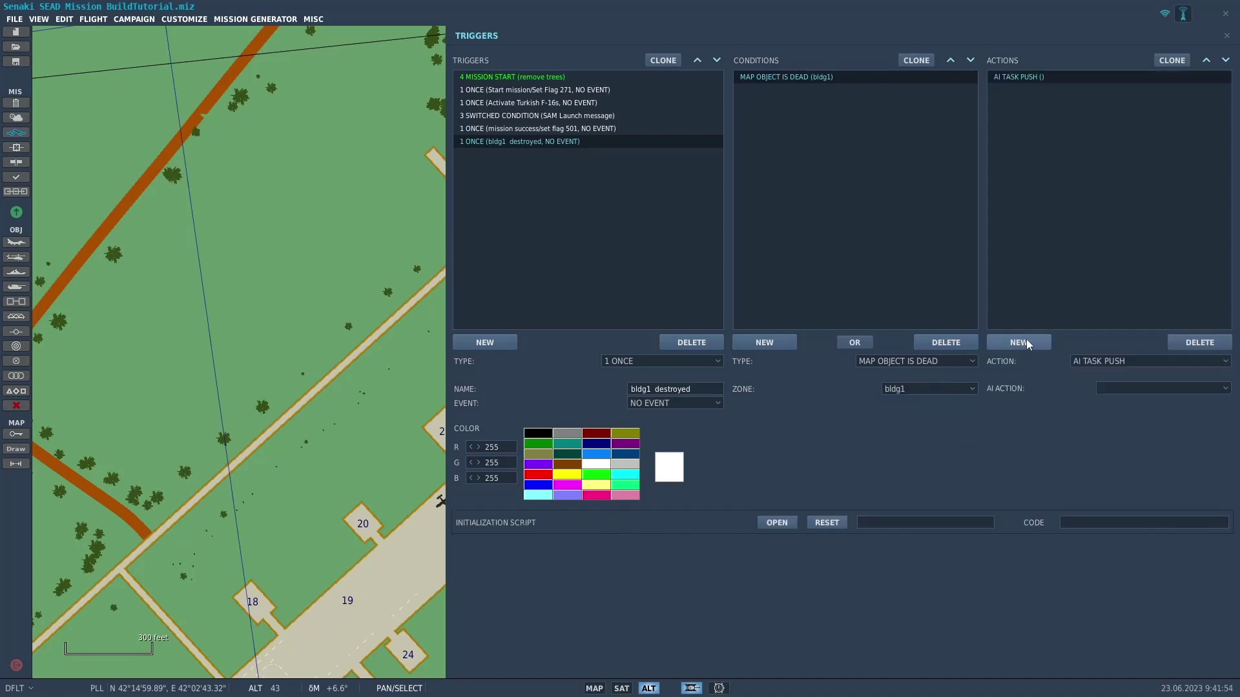
{"action": "left_click", "coordinate": [1225, 361]}
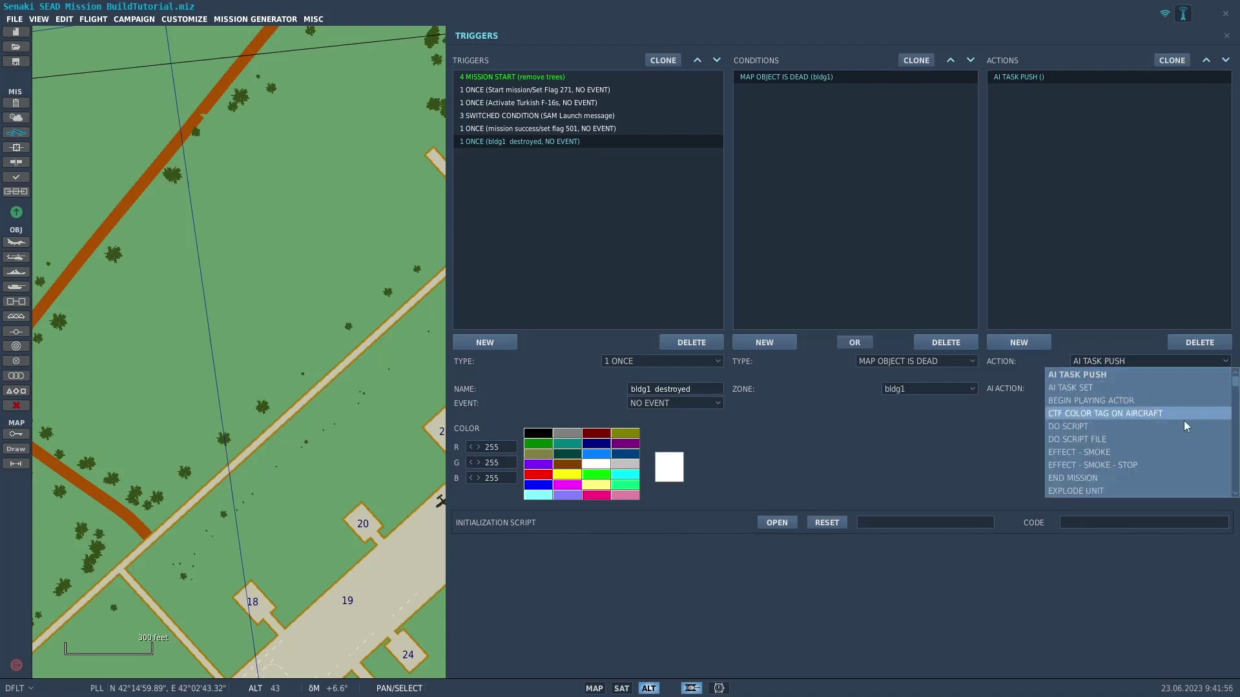
{"action": "scroll", "coordinate": [1170, 458], "scroll_direction": "down", "scroll_amount": 5}
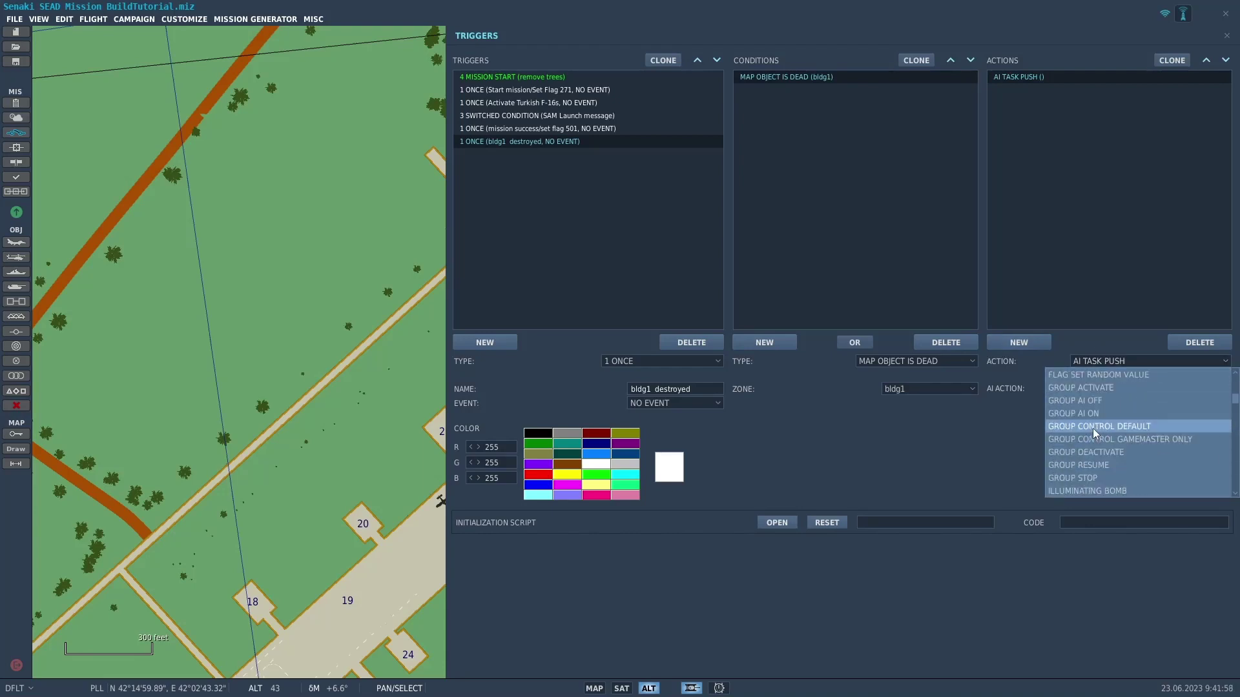
{"action": "scroll", "coordinate": [1094, 433], "scroll_direction": "up", "scroll_amount": 2}
{"action": "left_click", "coordinate": [1096, 445]}
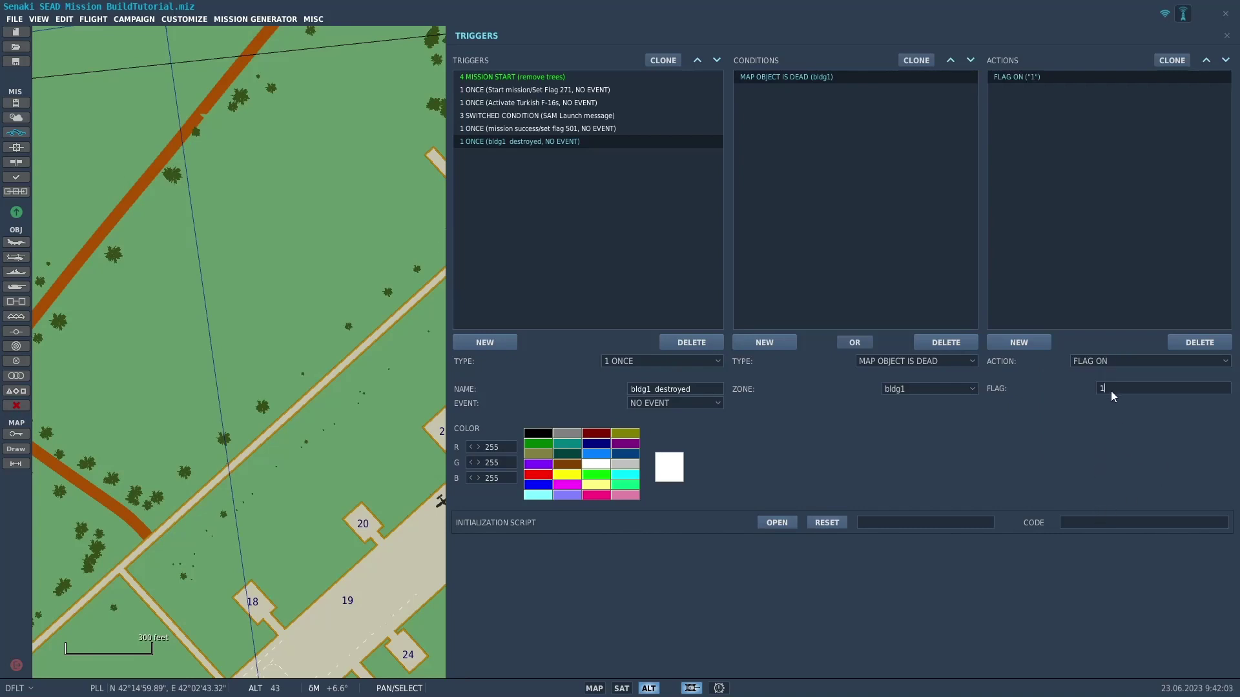
{"action": "type", "text": "550"}
Add a MESSAGE TO COALITION action for BLUE with the text "Target building destroyed.".
{"action": "left_click", "coordinate": [1014, 342]}
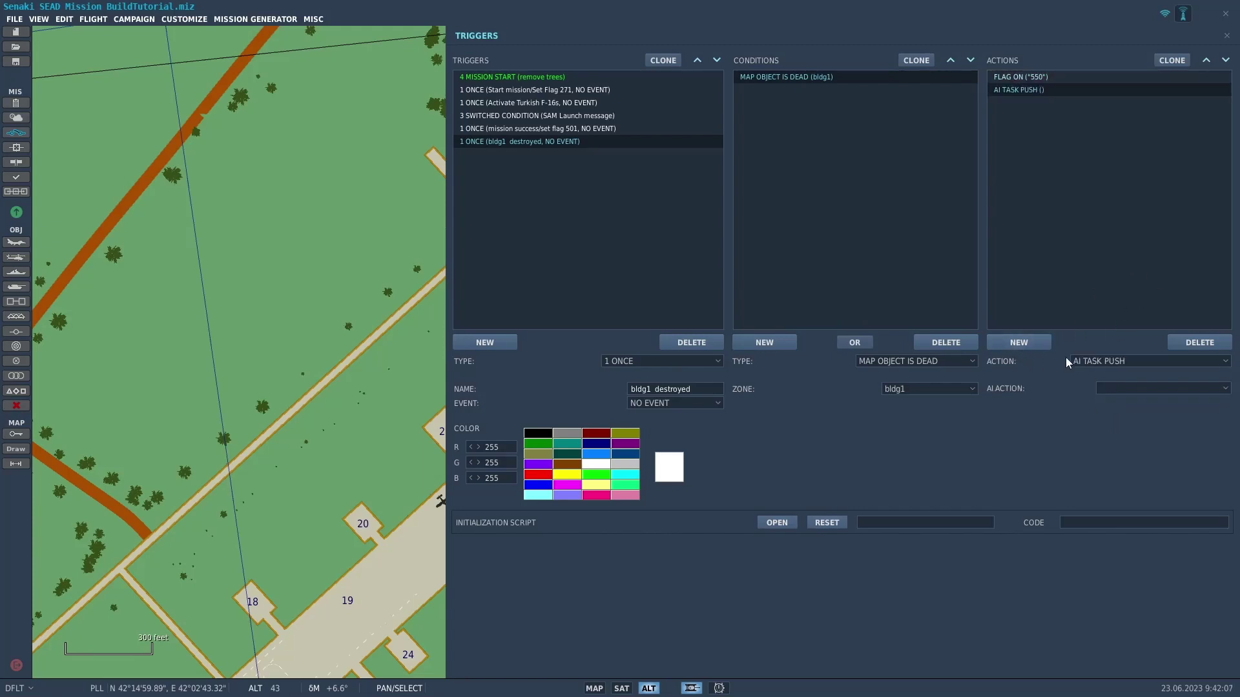
{"action": "left_click", "coordinate": [1226, 362]}
{"action": "scroll", "coordinate": [1188, 445], "scroll_direction": "down", "scroll_amount": 3}
{"action": "scroll", "coordinate": [1192, 447], "scroll_direction": "down", "scroll_amount": 1}
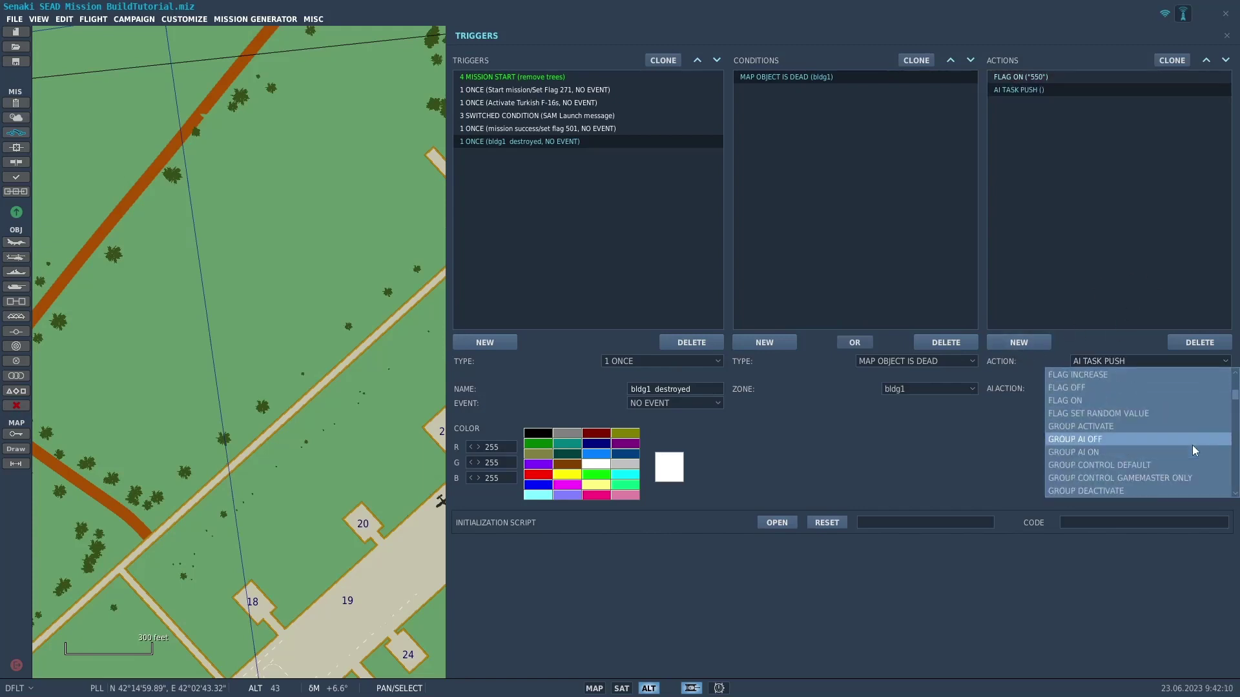
{"action": "scroll", "coordinate": [1191, 444], "scroll_direction": "down", "scroll_amount": 3}
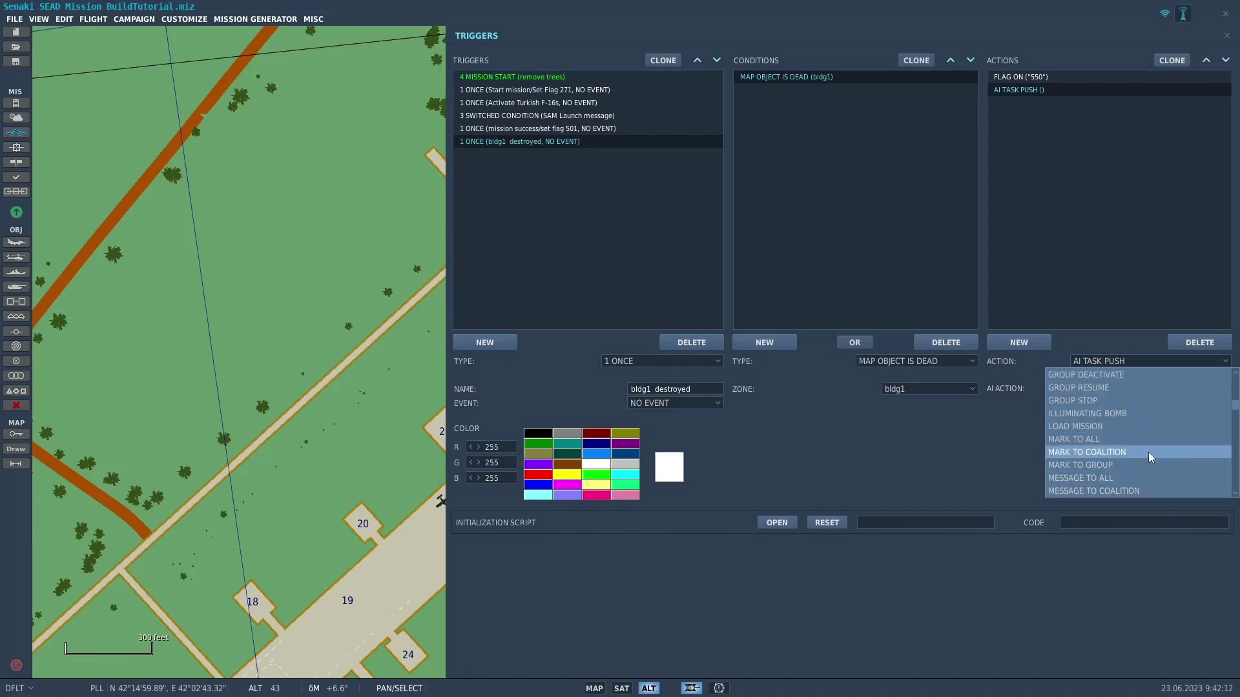
{"action": "left_click", "coordinate": [1154, 492]}
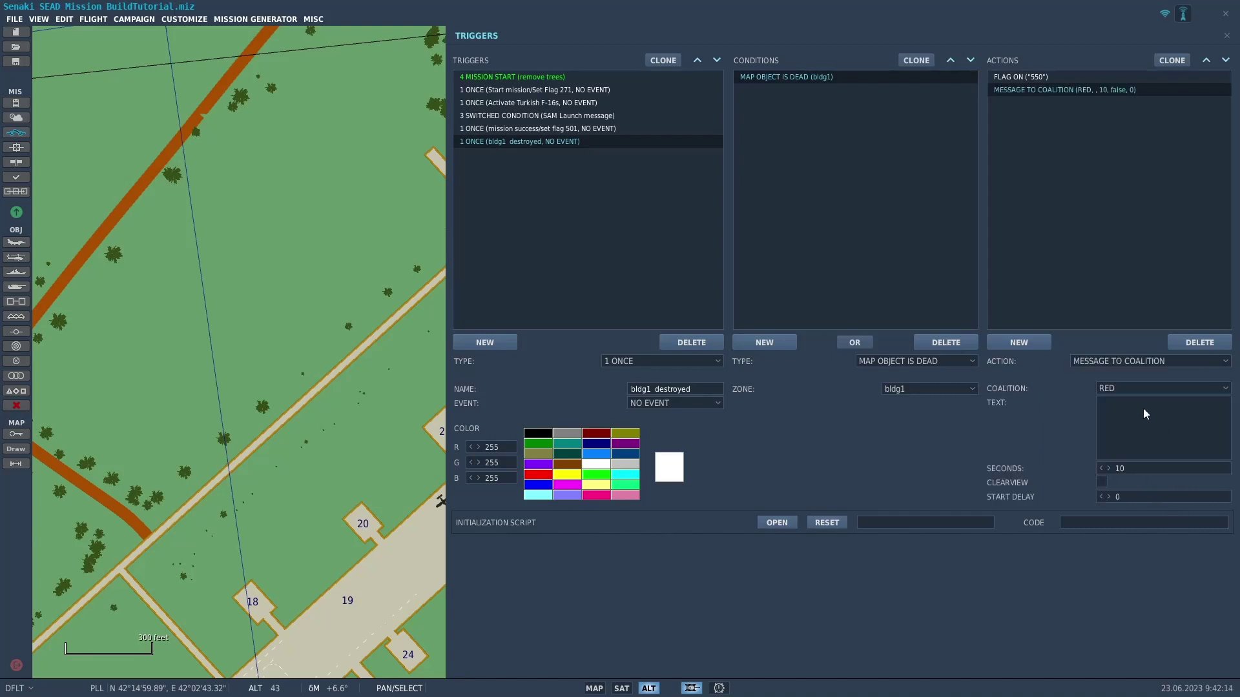
{"action": "left_click", "coordinate": [1222, 388]}
{"action": "left_click", "coordinate": [1172, 414]}
{"action": "type", "text": "Target building destroyed."}
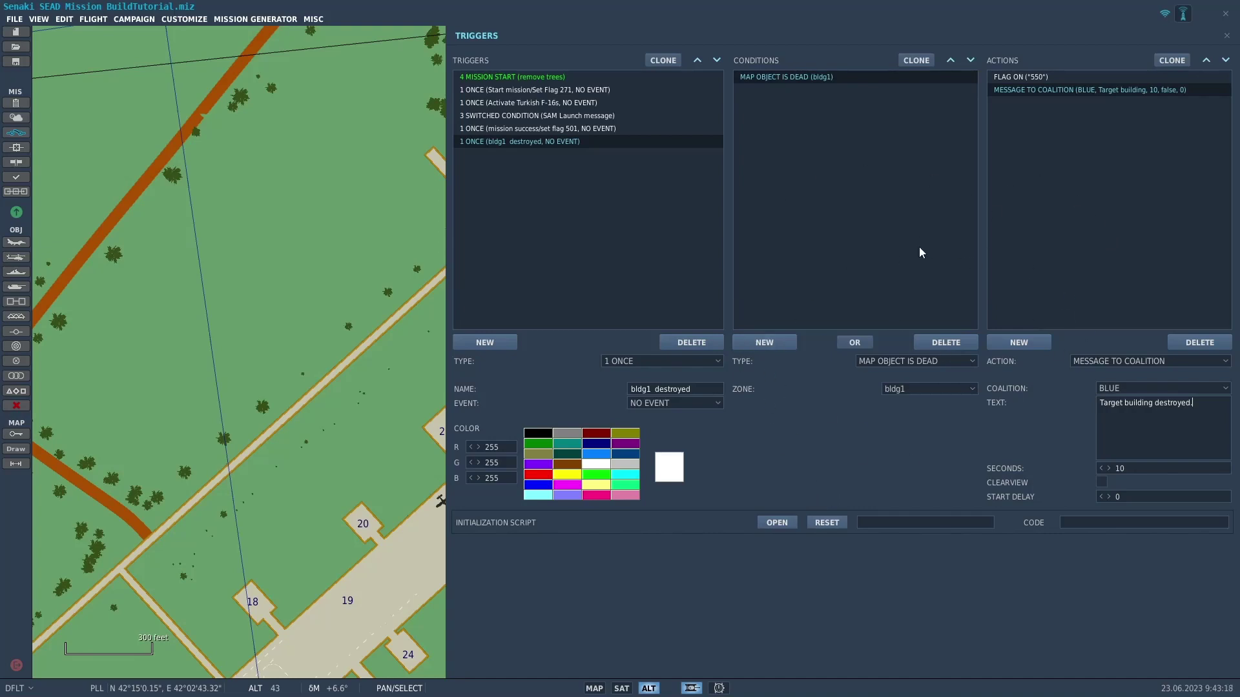
Close the trigger editor and the airport warehouse details, and save the mission.
{"action": "left_click", "coordinate": [334, 248]}
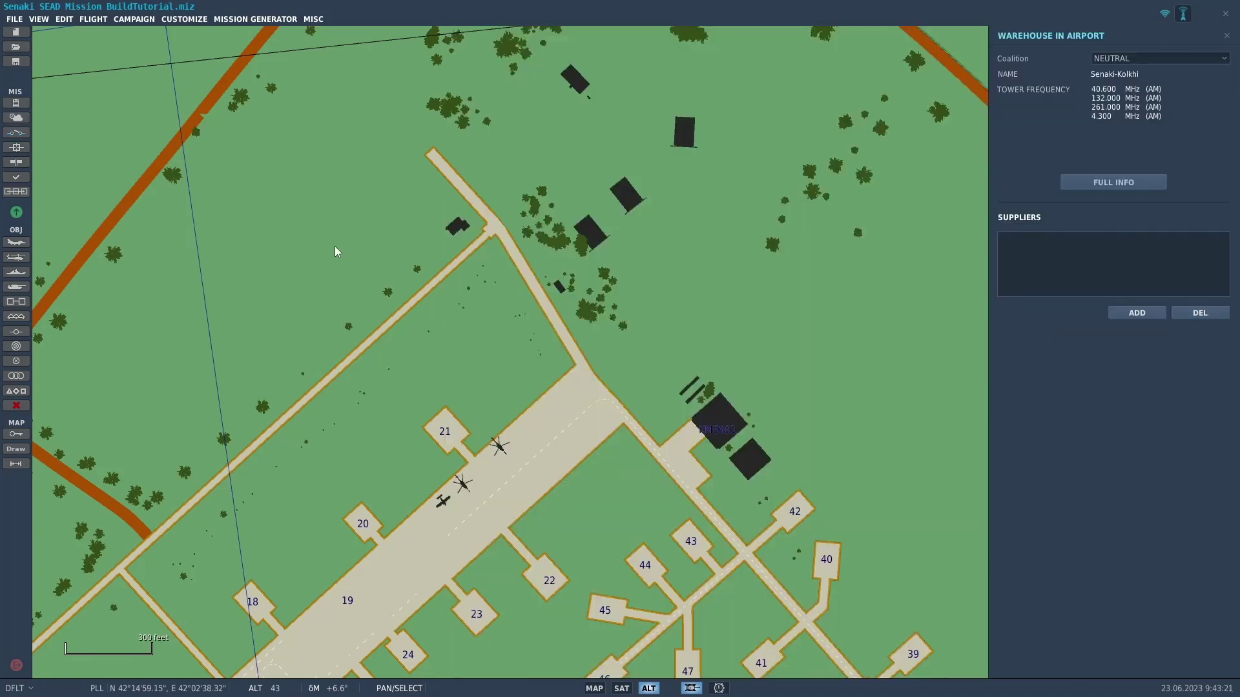
{"action": "left_click", "coordinate": [1227, 36]}
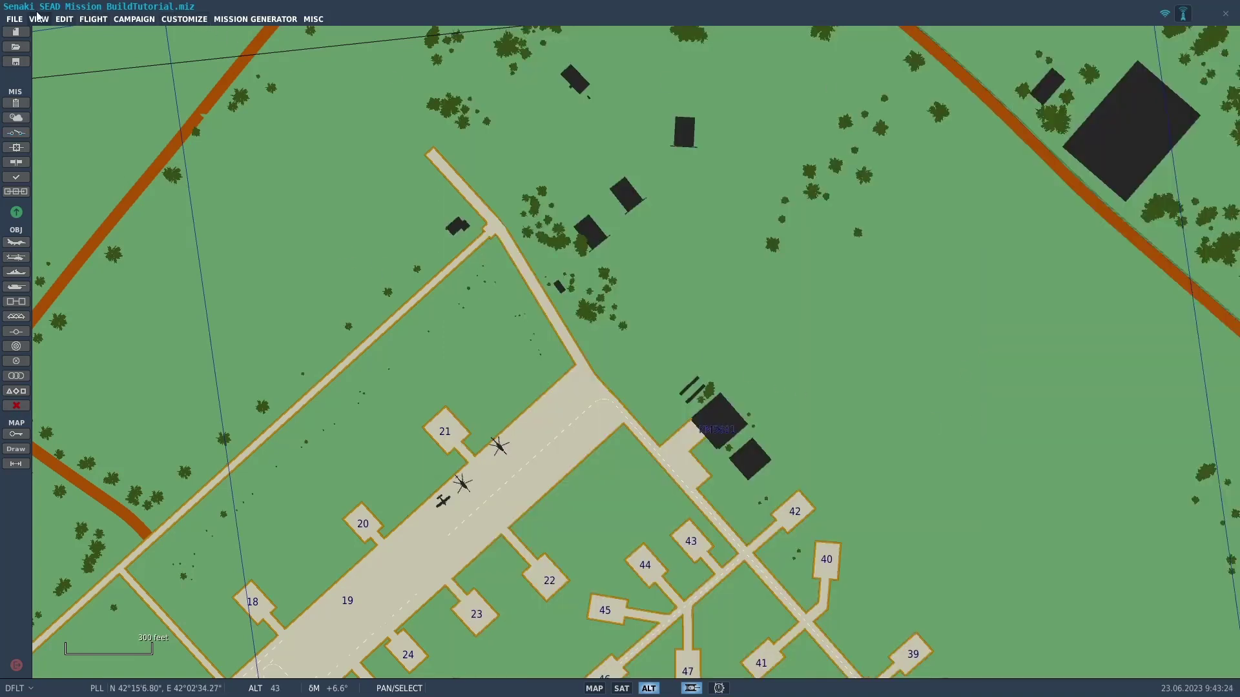
{"action": "left_click", "coordinate": [15, 19]}
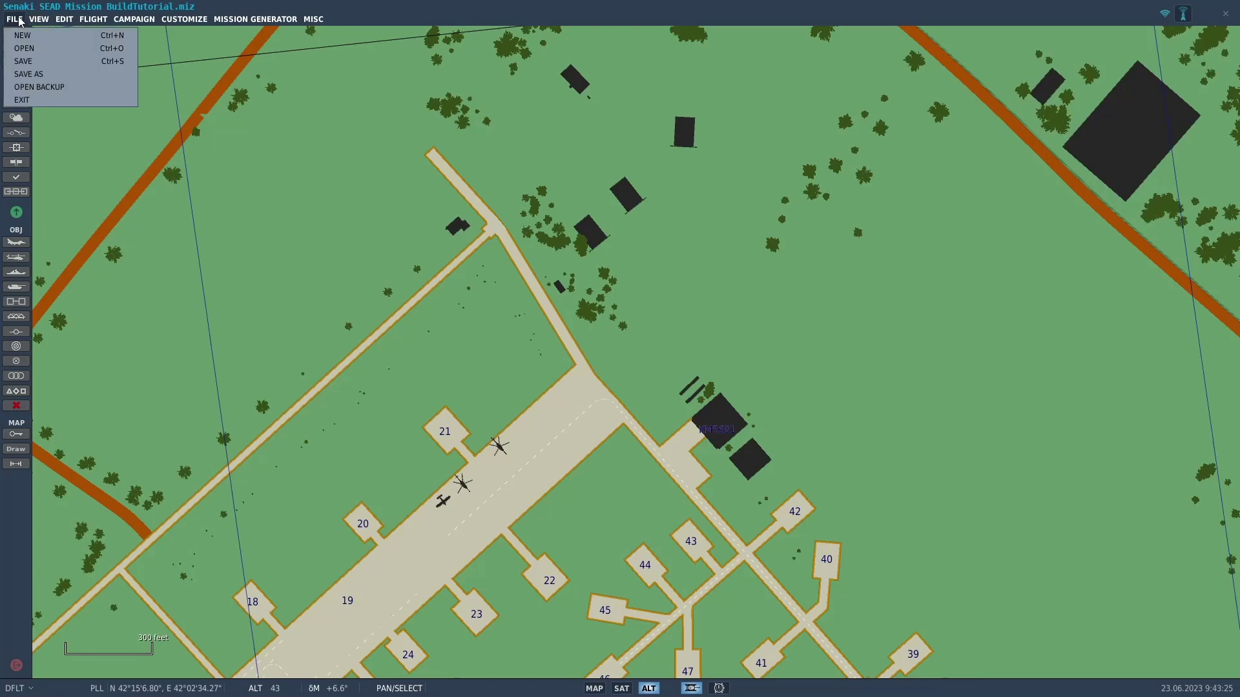
{"action": "left_click", "coordinate": [19, 62]}
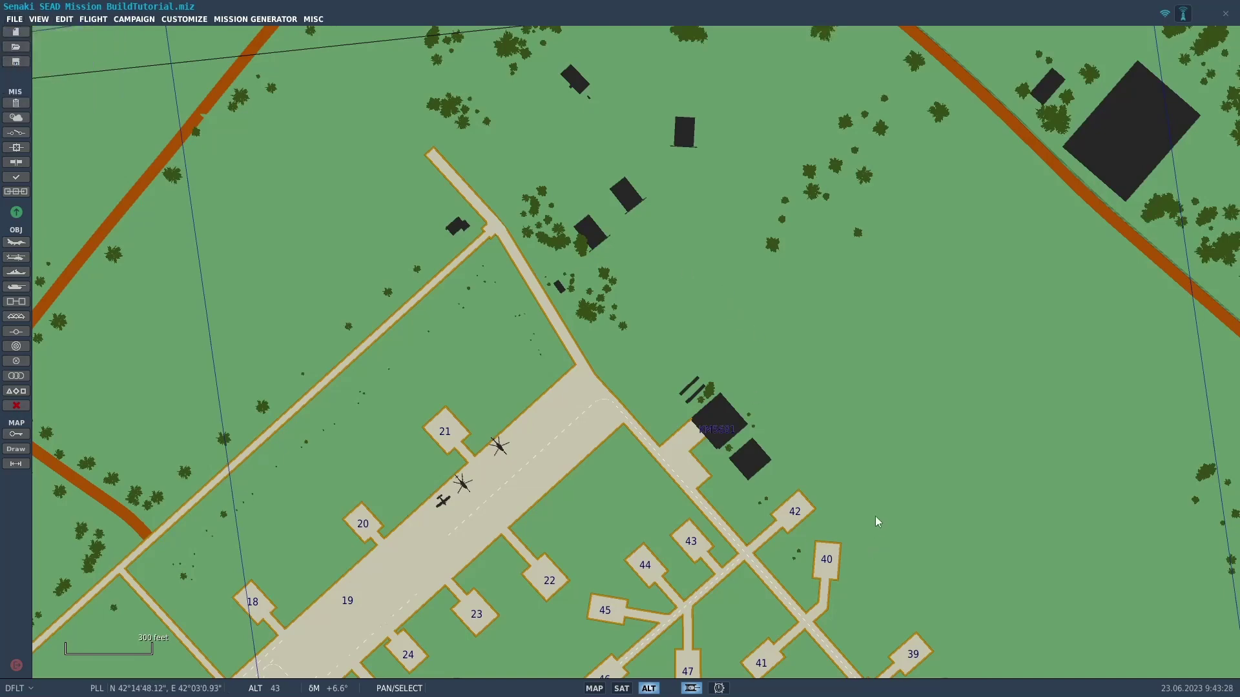
Look over the wider mission map from Senaki-Kolkhi airfield south to the Kobuleti area.
{"action": "scroll", "coordinate": [874, 514], "scroll_direction": "down", "scroll_amount": 1}
{"action": "left_click_drag", "start_coordinate": [927, 584], "coordinate": [878, 373]}
{"action": "scroll", "coordinate": [879, 374], "scroll_direction": "down", "scroll_amount": 2}
{"action": "scroll", "coordinate": [738, 405], "scroll_direction": "down", "scroll_amount": 4}
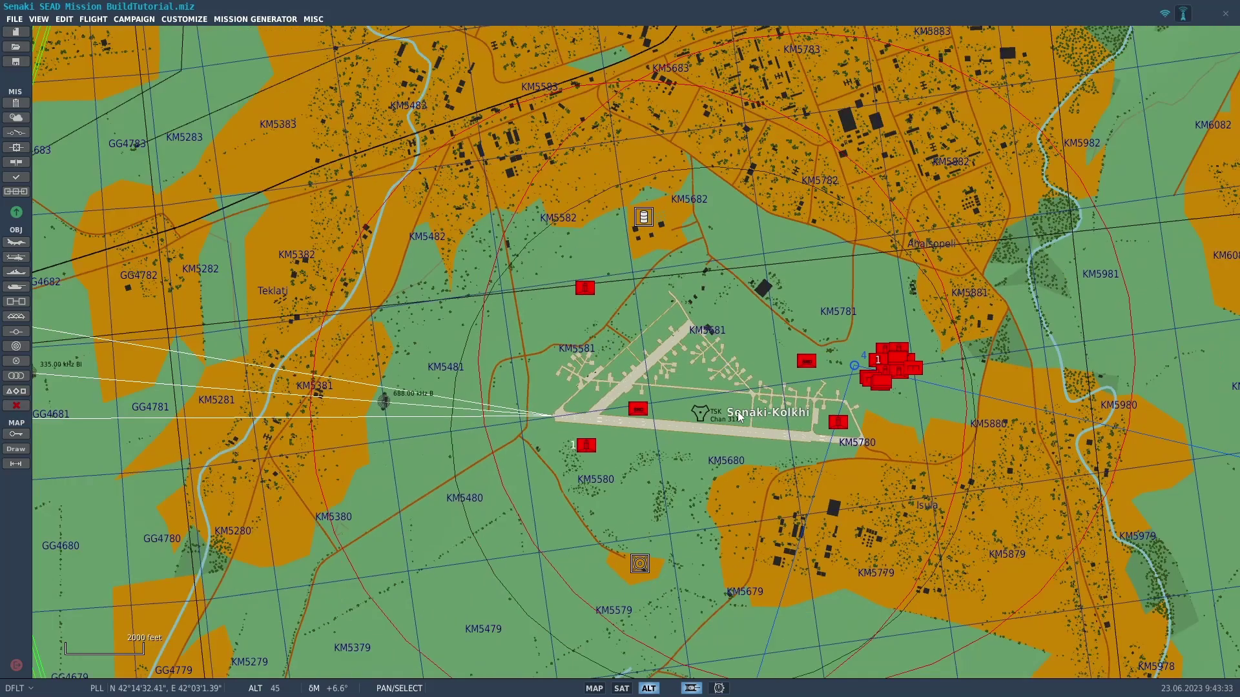
{"action": "right_click_drag", "start_coordinate": [737, 404], "coordinate": [691, 536]}
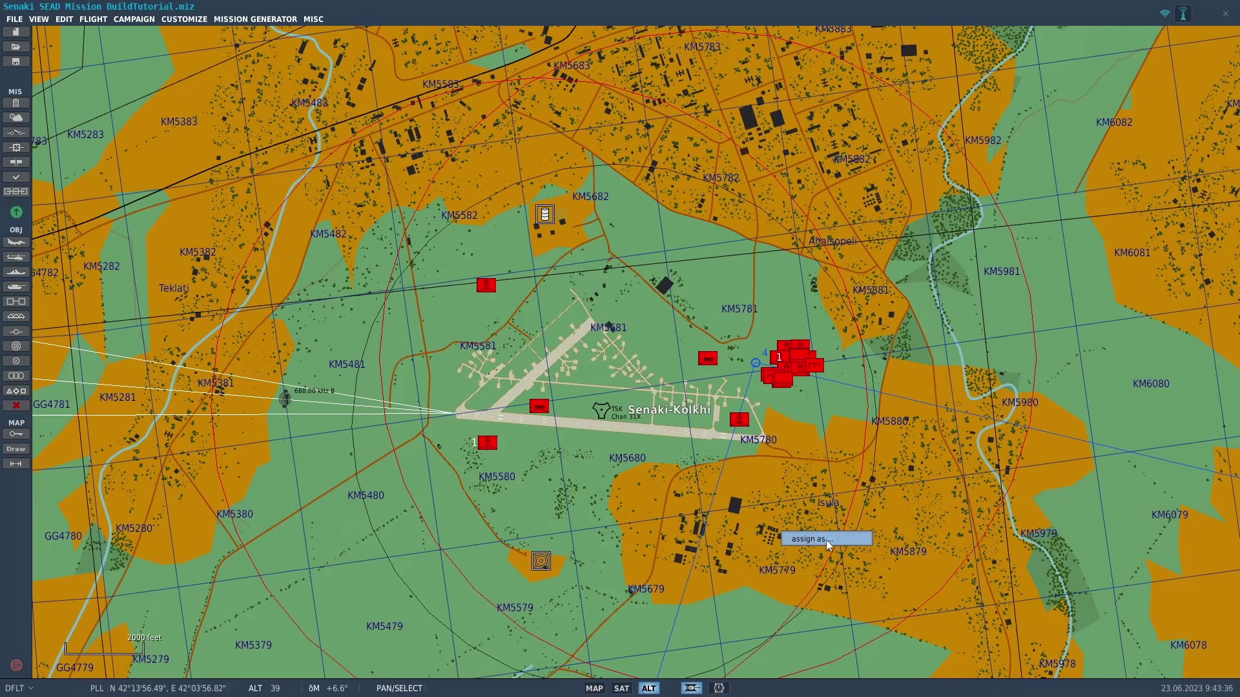
{"action": "scroll", "coordinate": [591, 541], "scroll_direction": "down", "scroll_amount": 2}
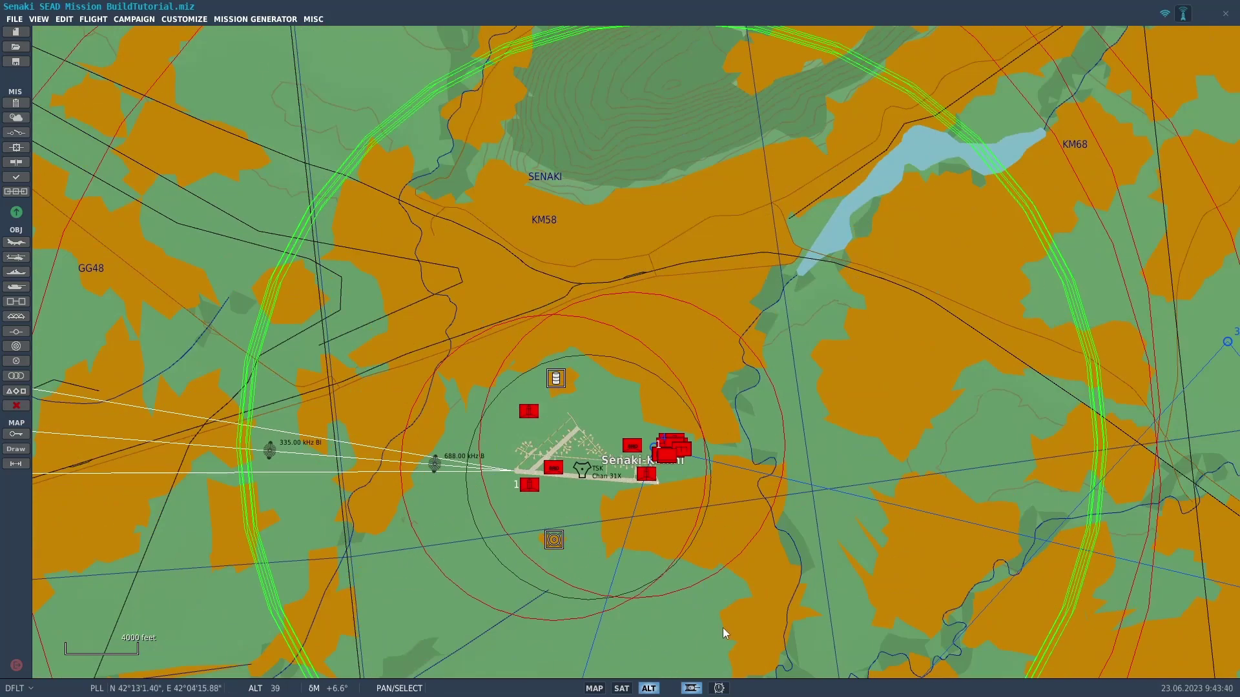
{"action": "right_click_drag", "start_coordinate": [710, 617], "coordinate": [758, 172]}
{"action": "scroll", "coordinate": [759, 187], "scroll_direction": "down", "scroll_amount": 5}
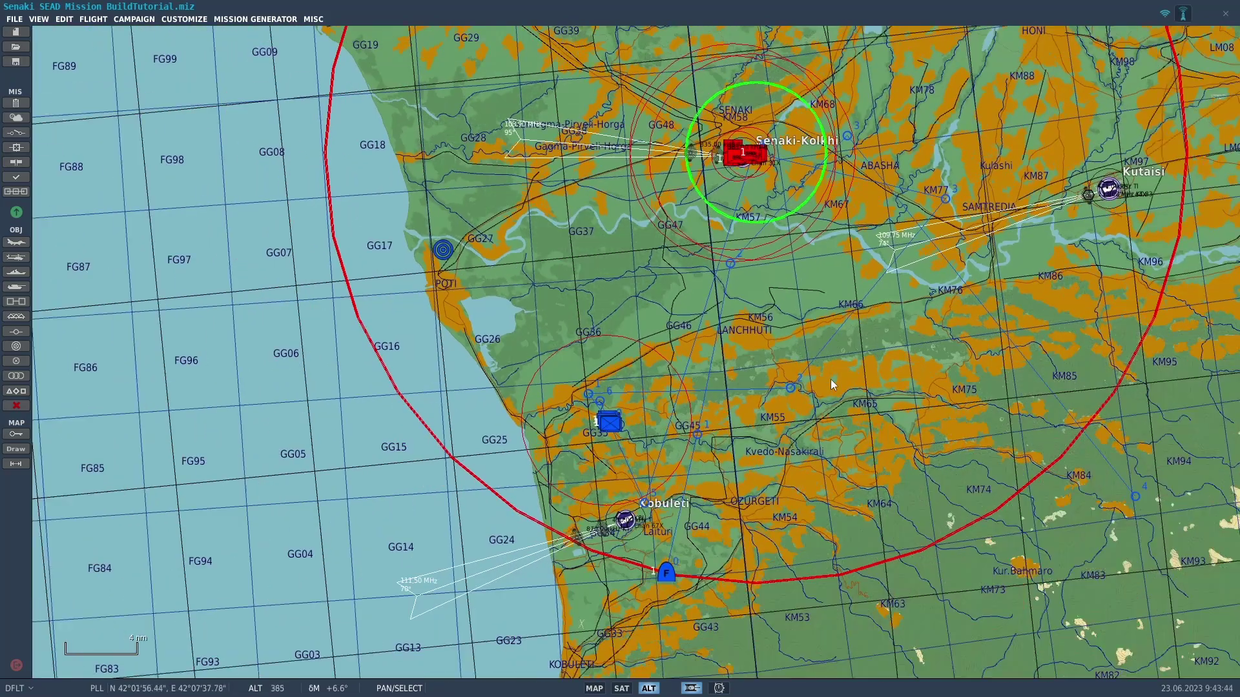